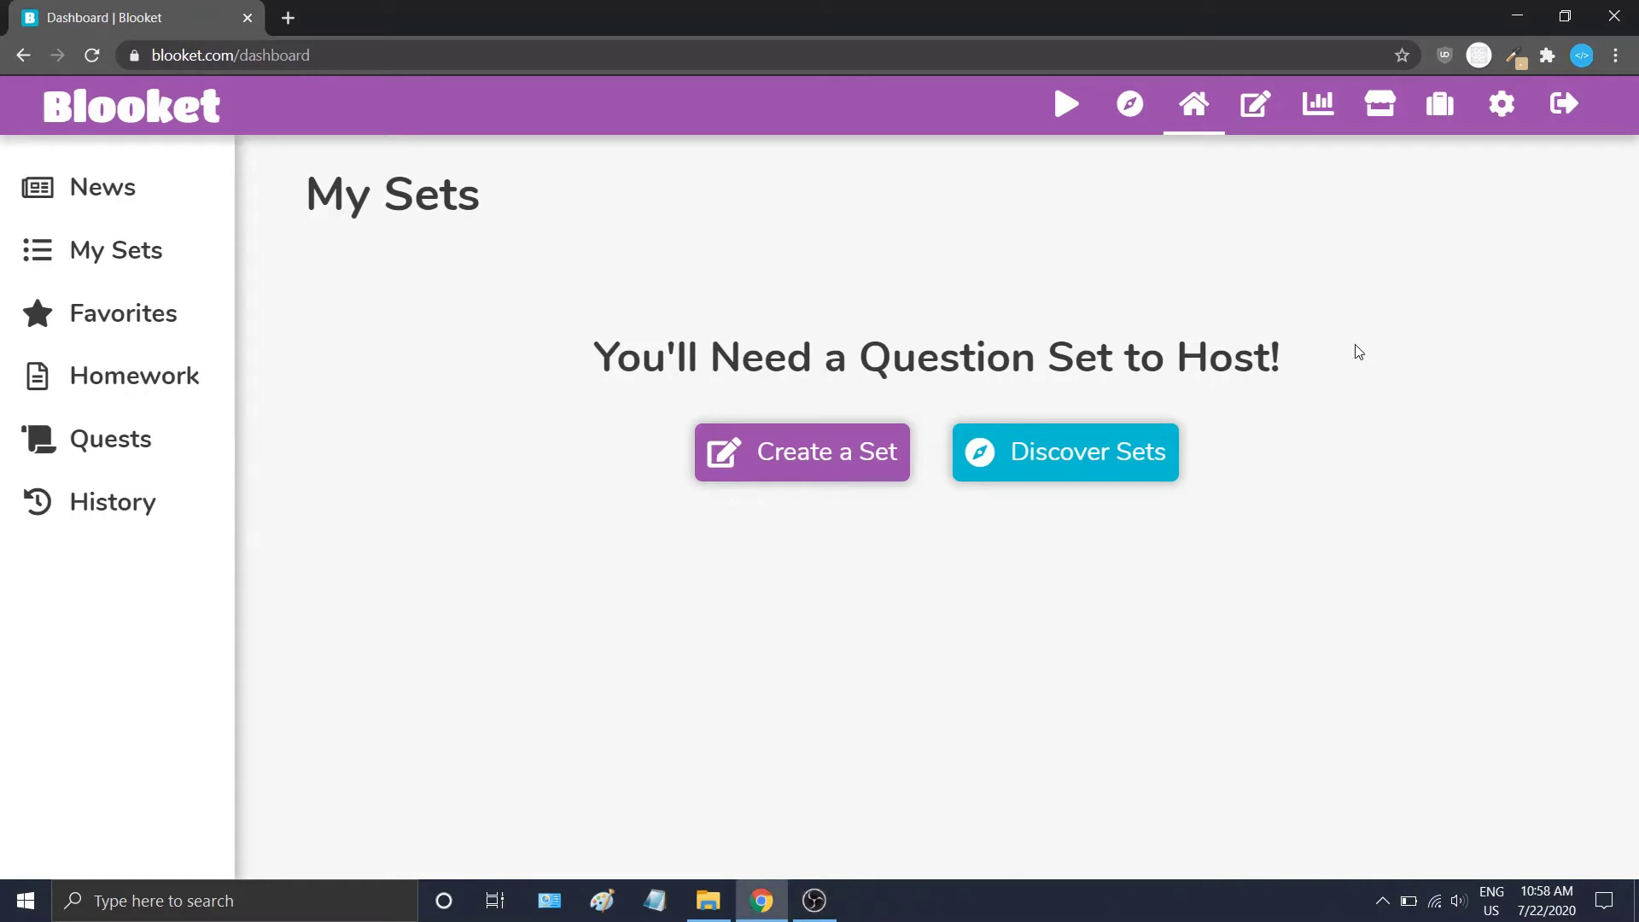
Step: Start a new set titled 'Spanish Animal Words'
left_click(1237, 117)
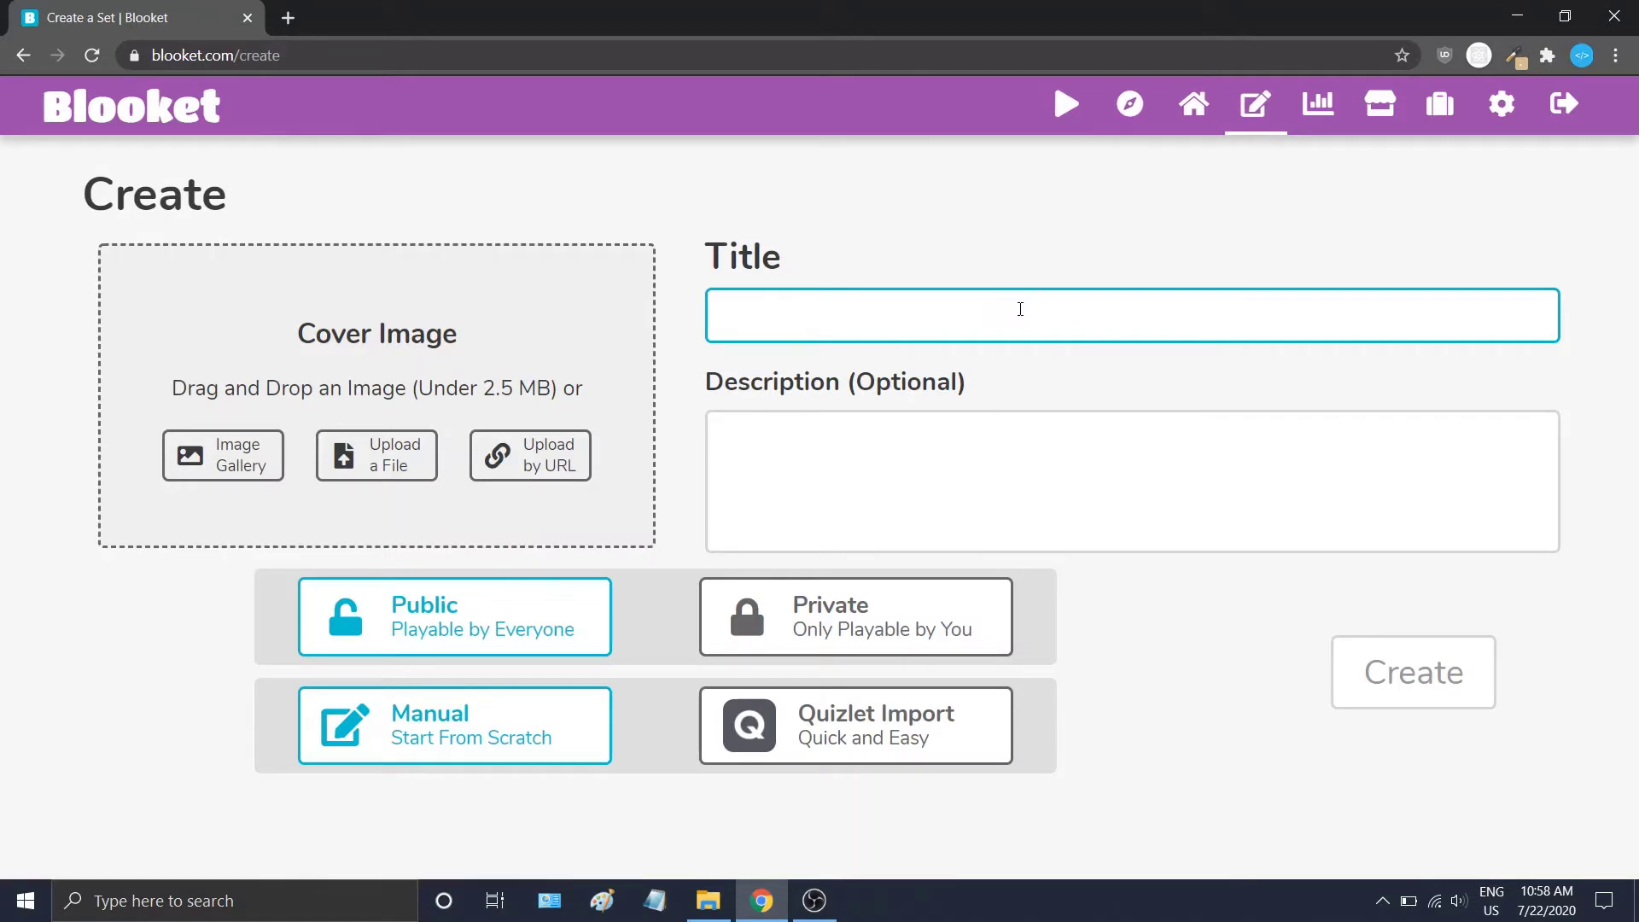
type("Spnais")
key("BackSpace")
key("BackSpace")
key("BackSpace")
key("BackSpace")
type("anish")
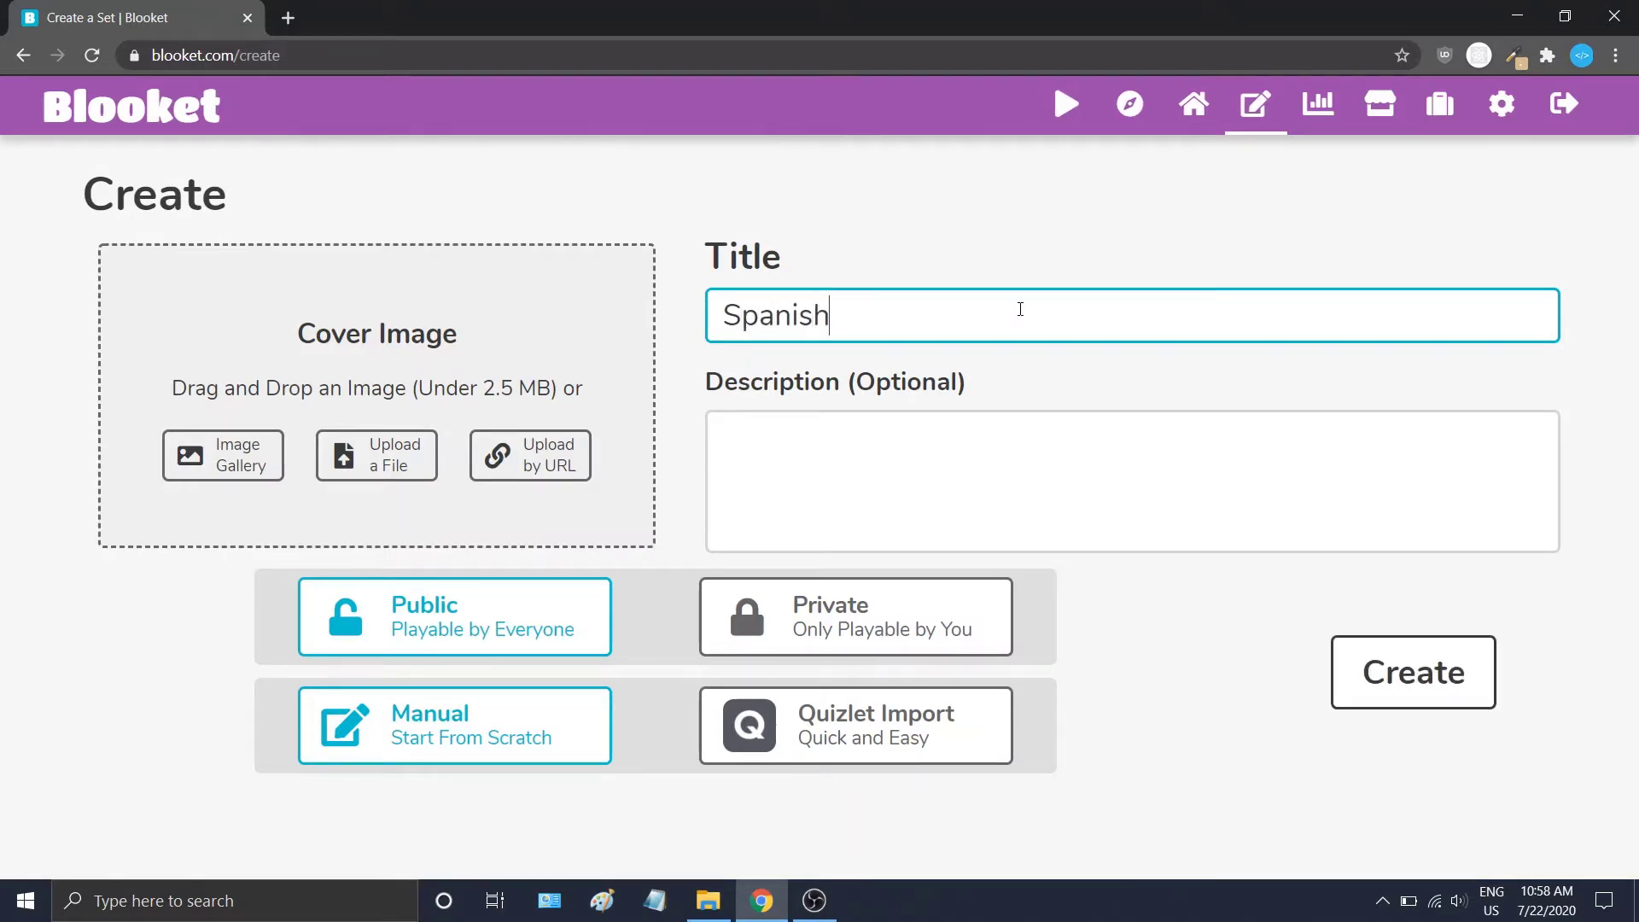
type(" Animal Words")
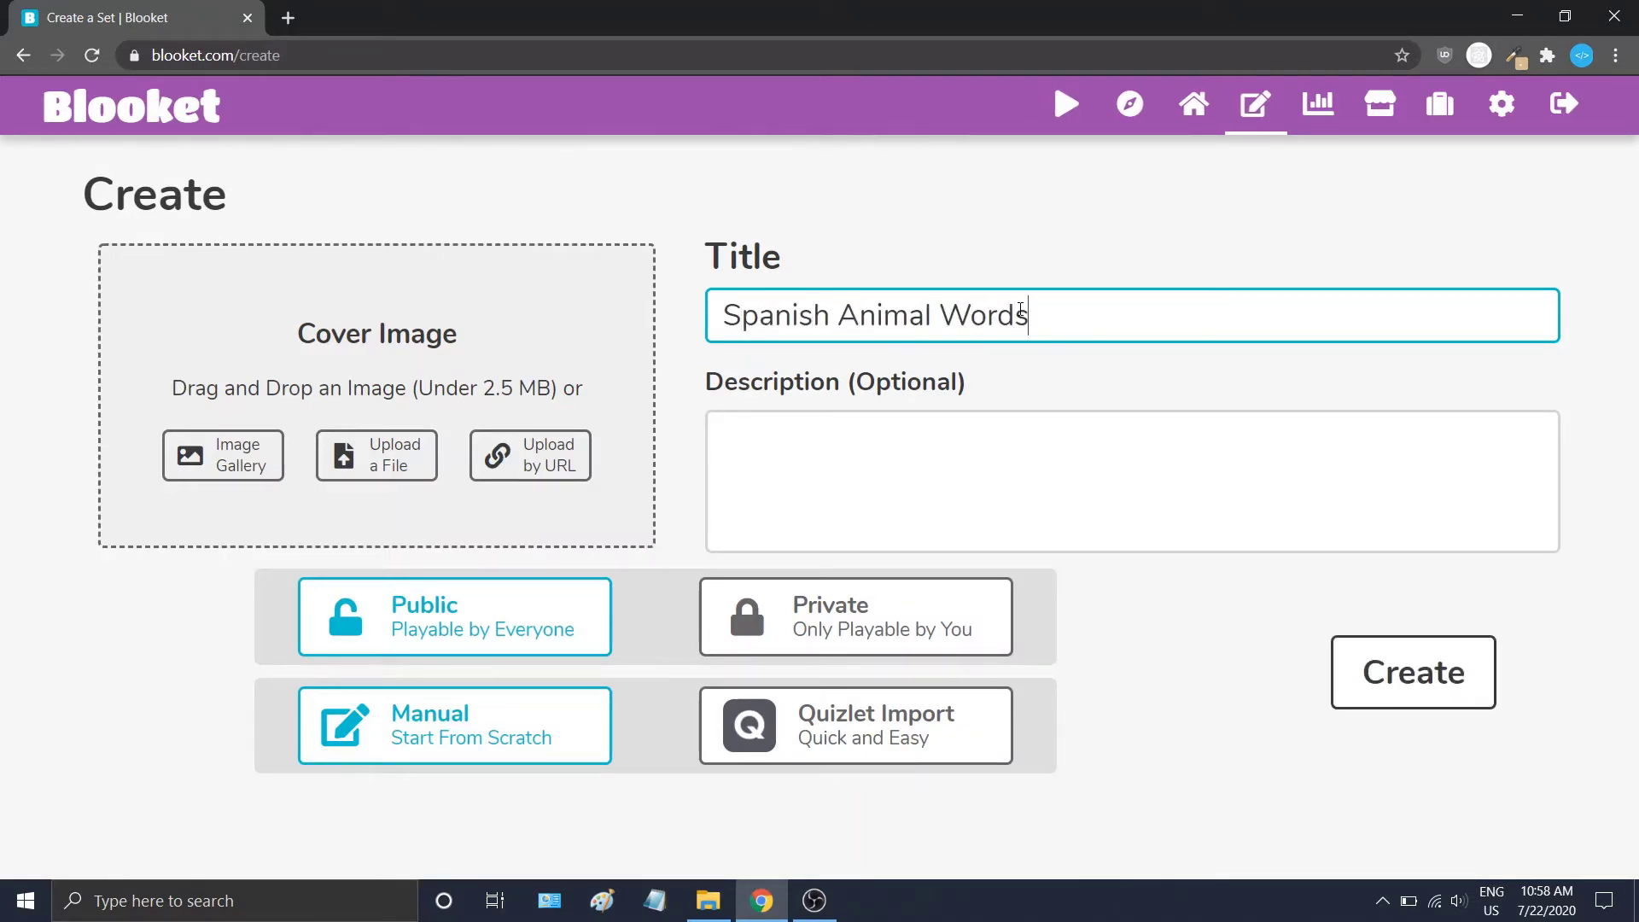
Step: Leave the description blank, keep the set Public, and choose Upload by URL for the cover
left_click(985, 442)
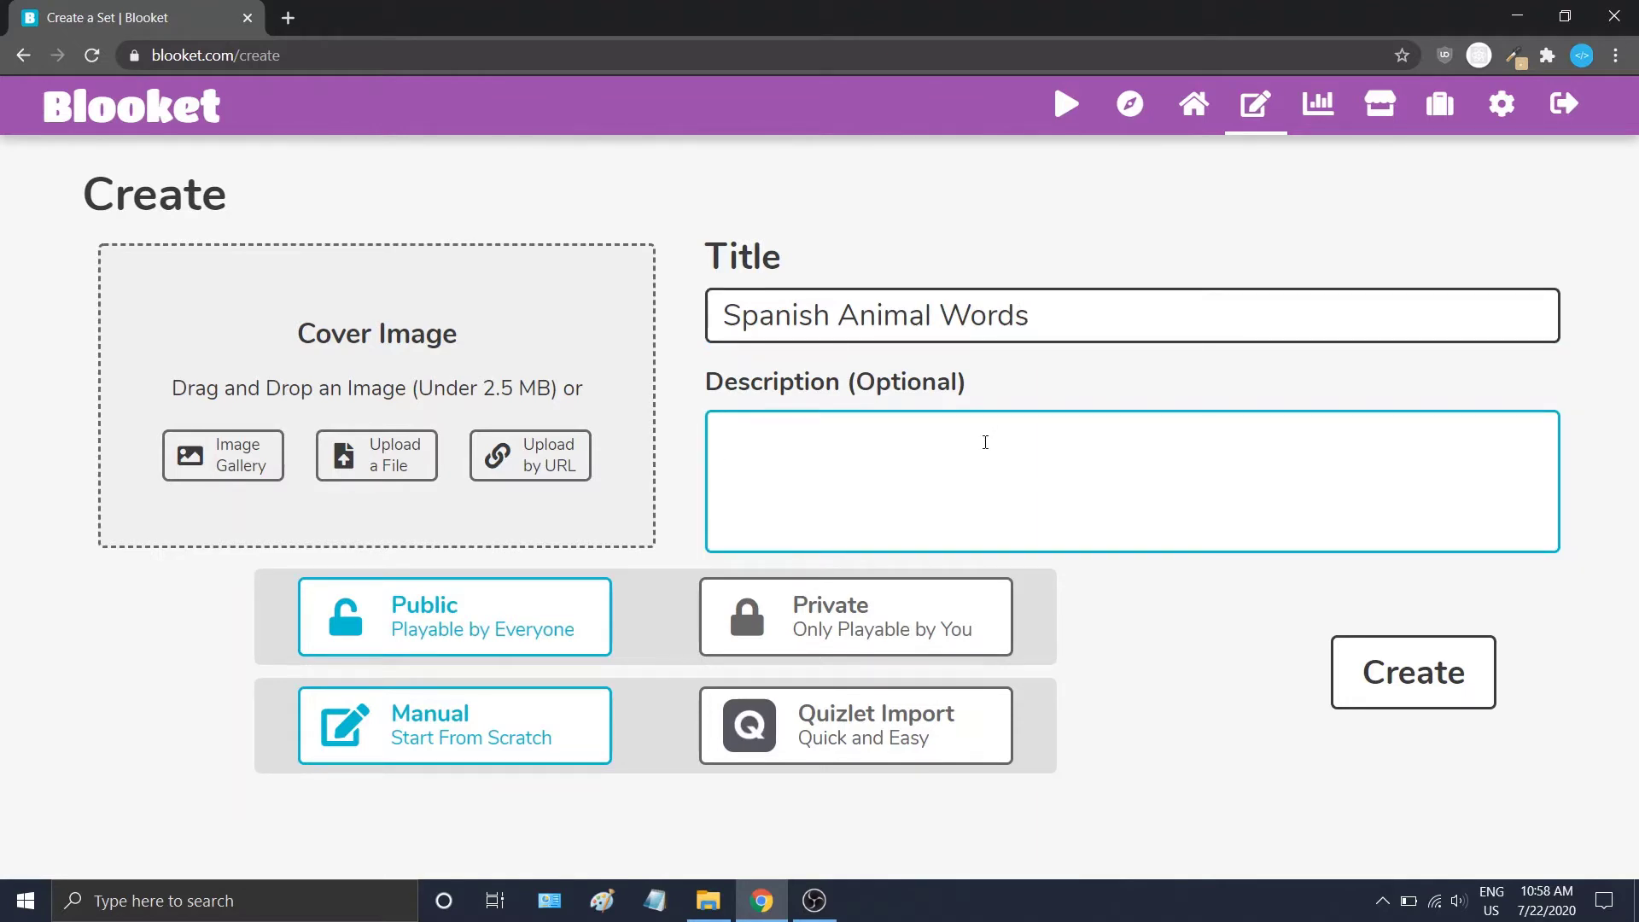
left_click(656, 621)
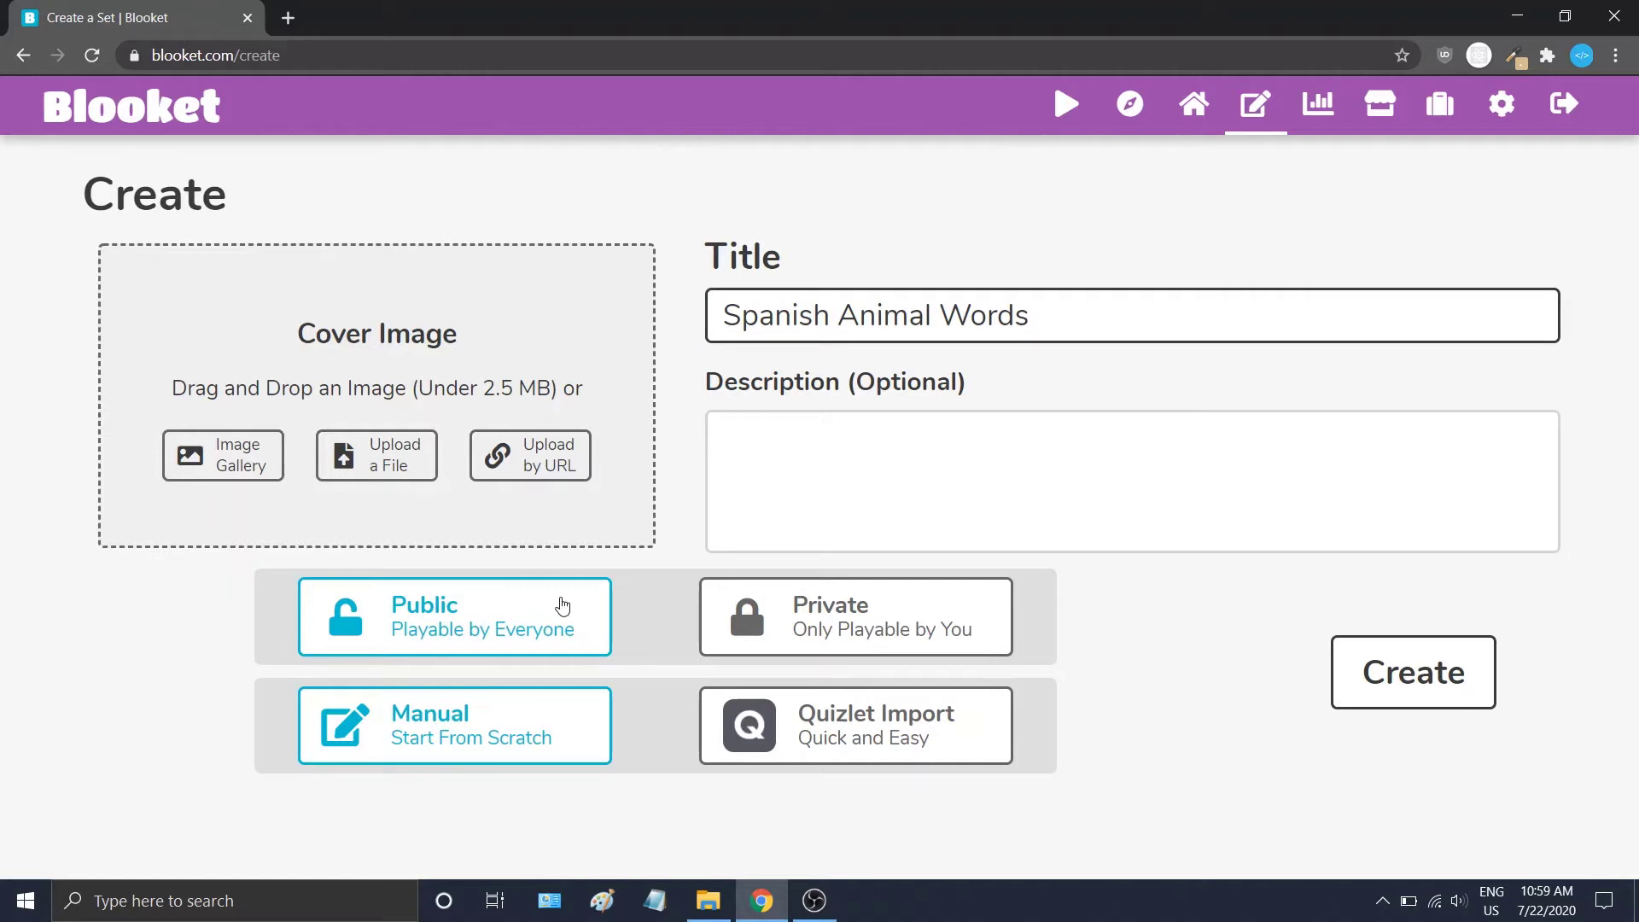
left_click(737, 609)
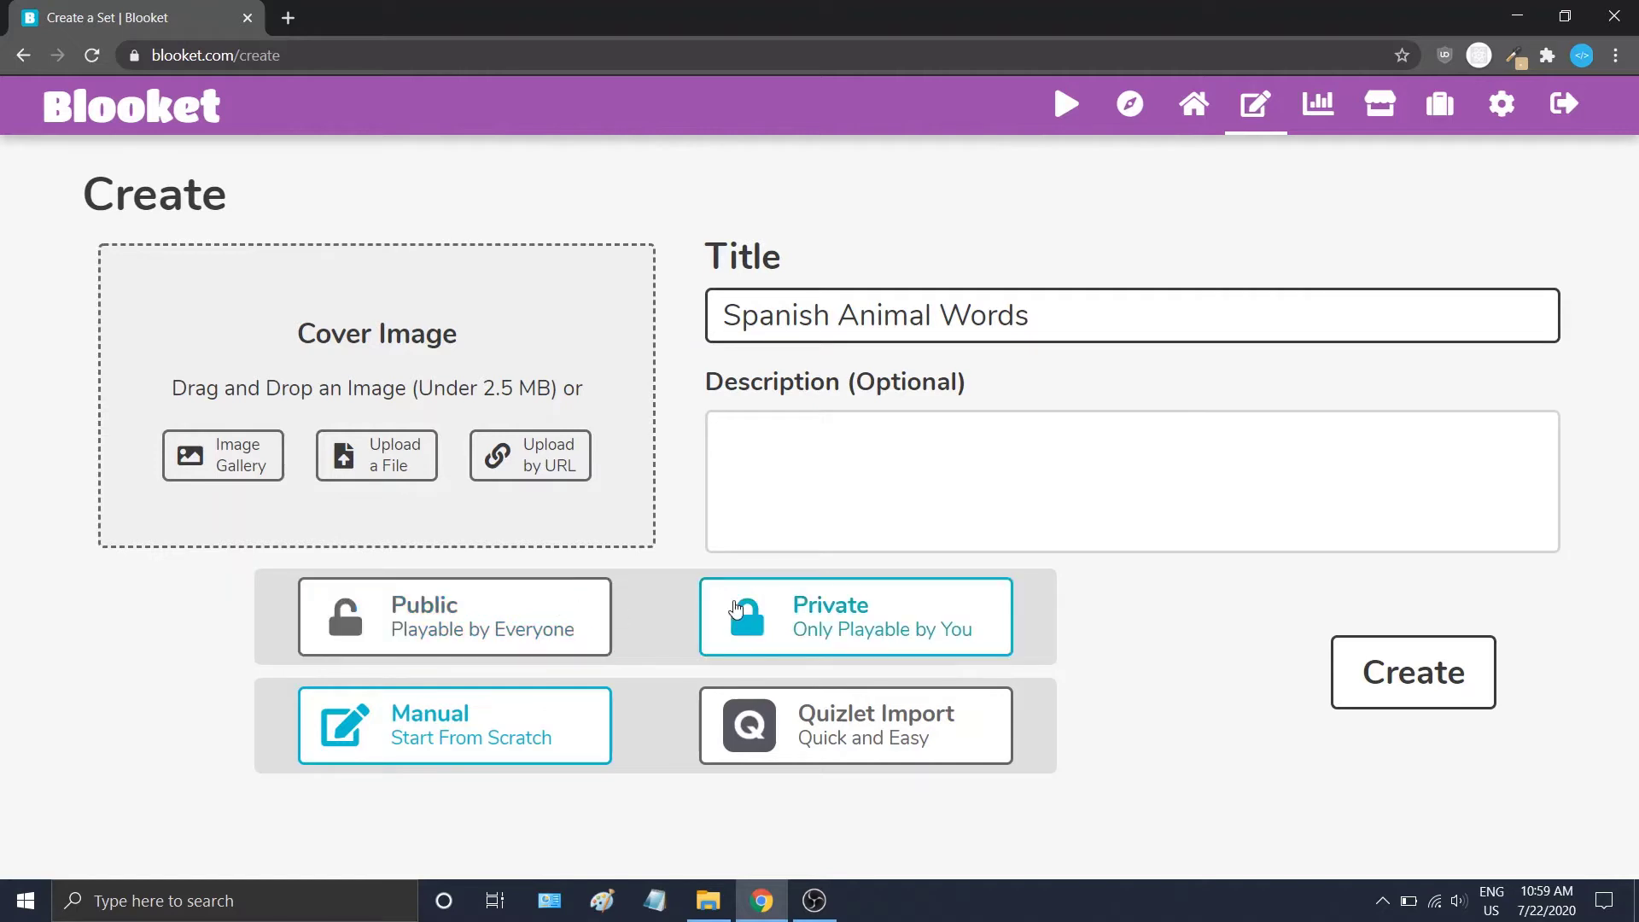
left_click(567, 607)
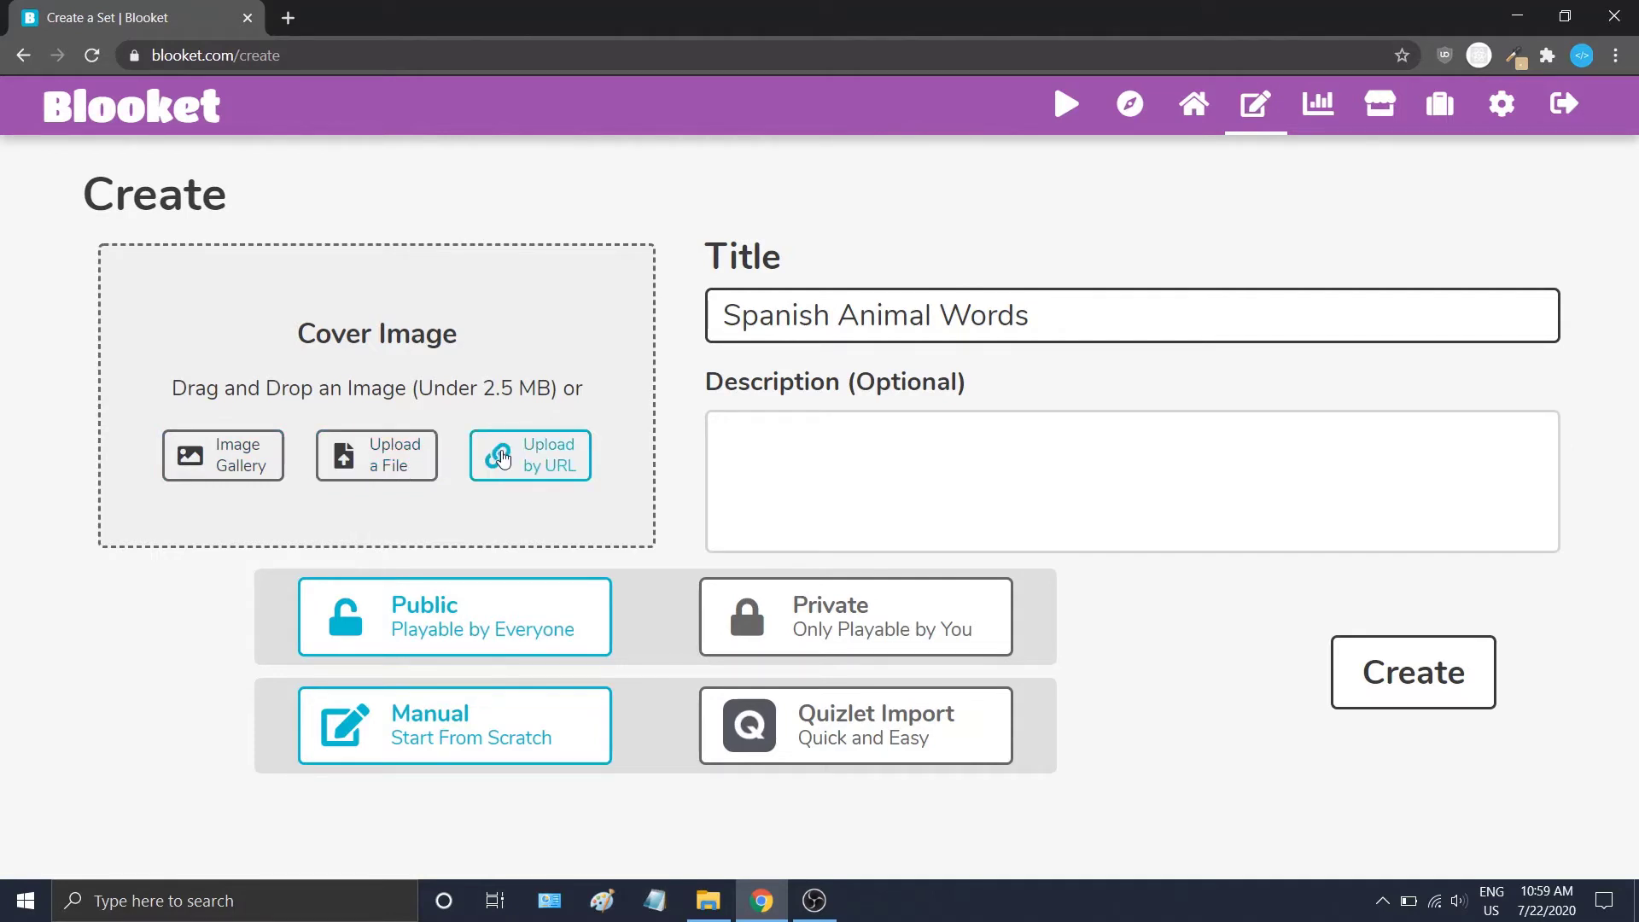
left_click(502, 458)
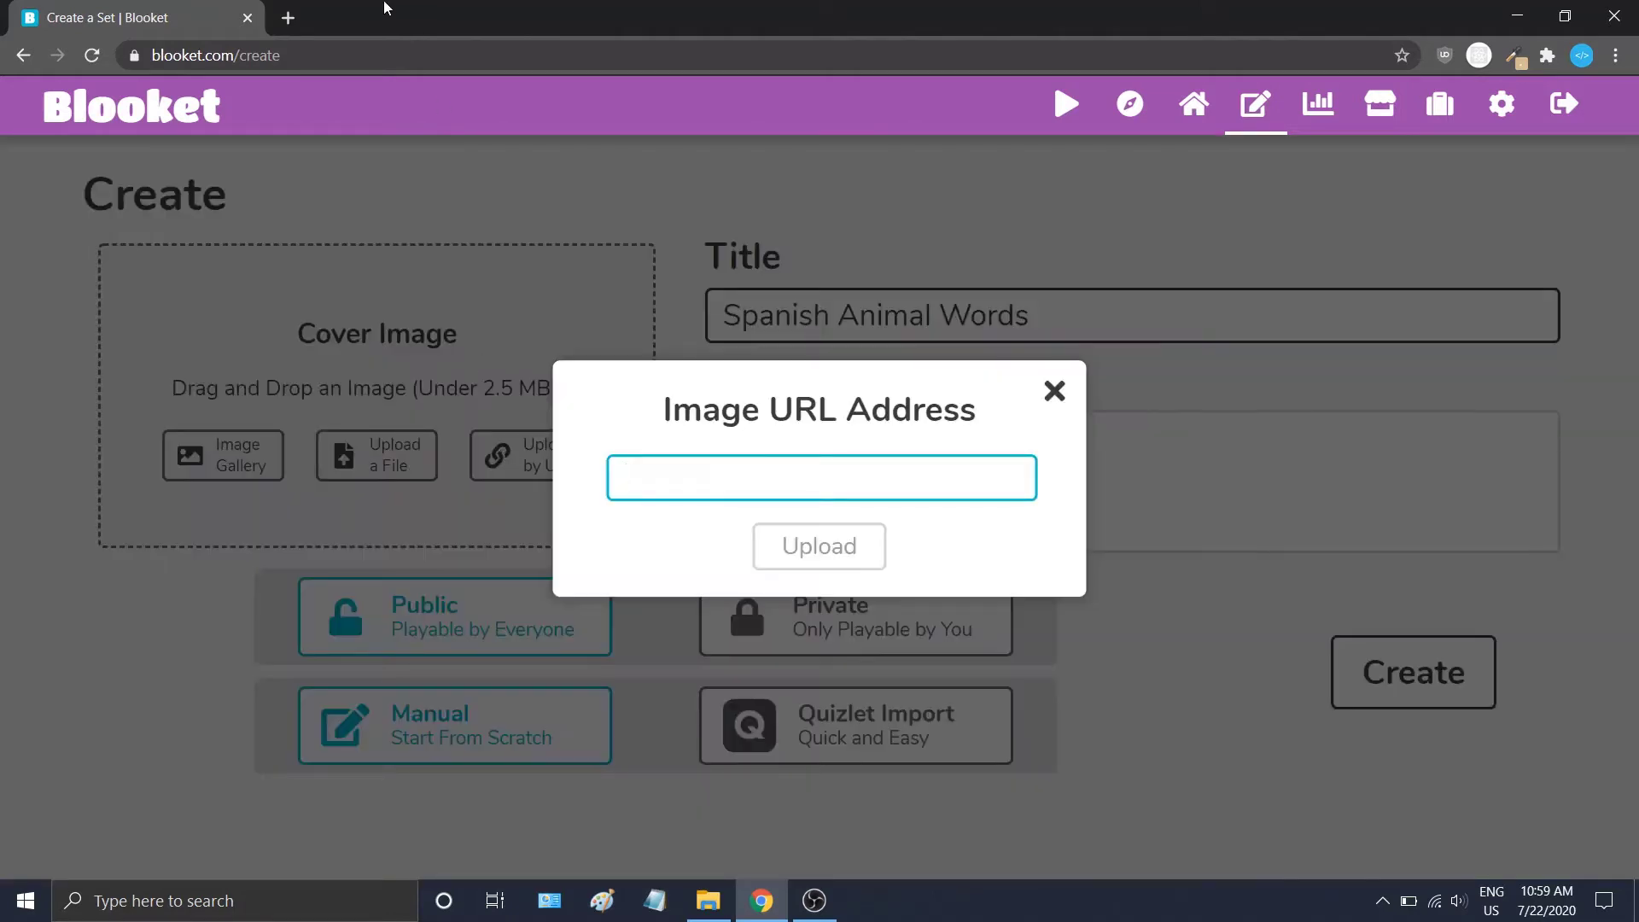
left_click(288, 18)
Step: Search Google Images for 'animals'
type("p")
key("BackSpace")
key("BackSpace")
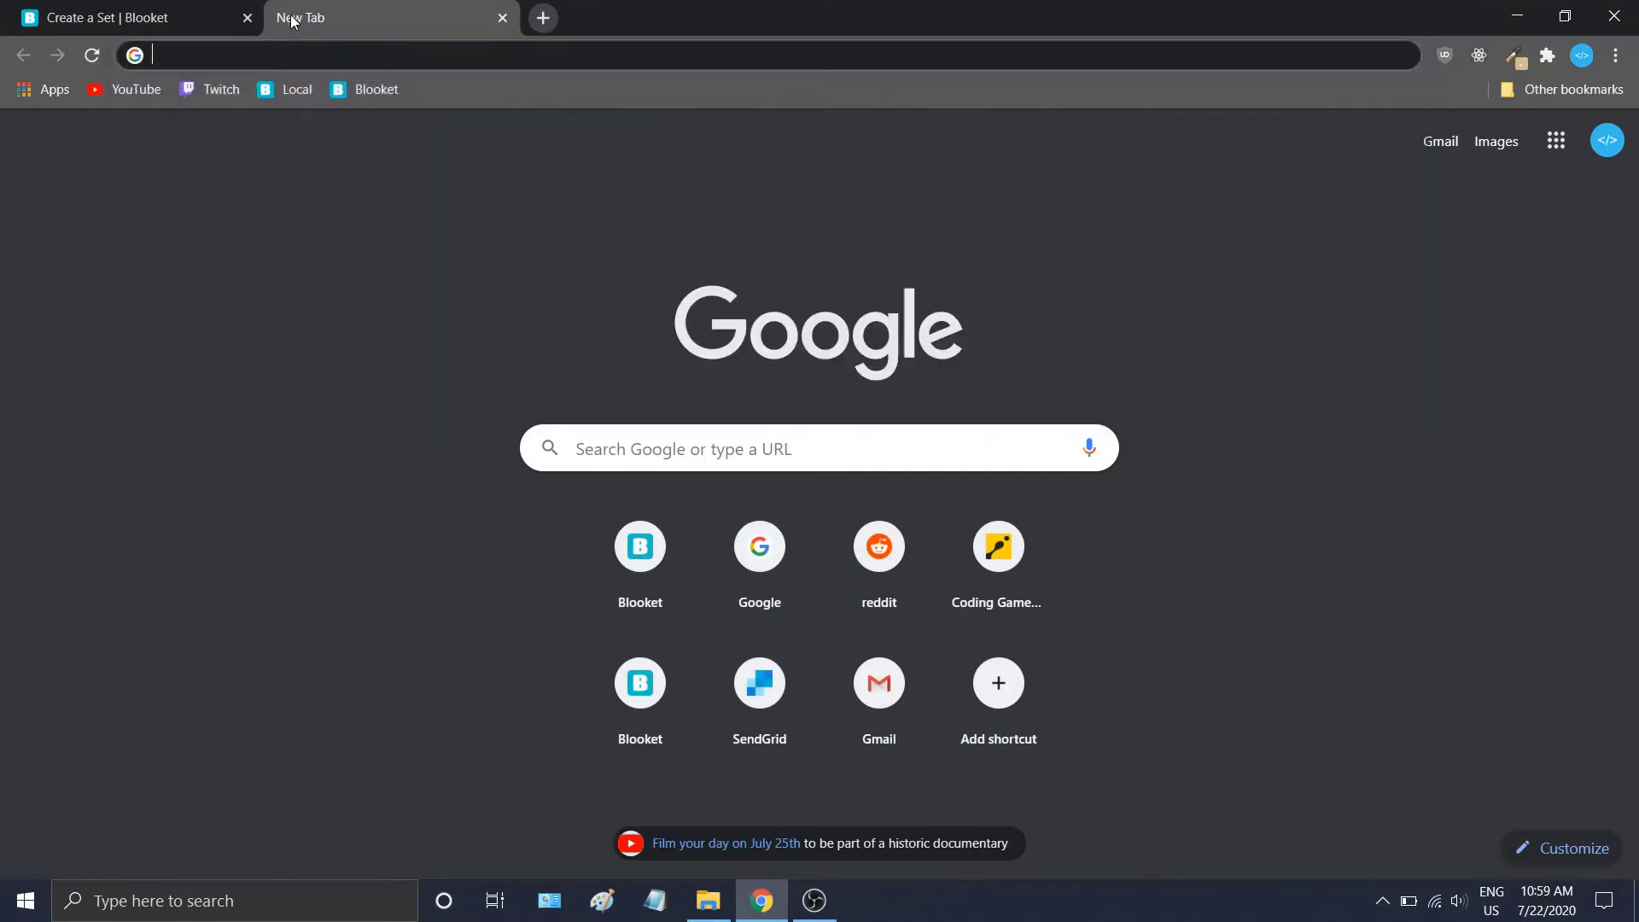
type("animals")
key("Return")
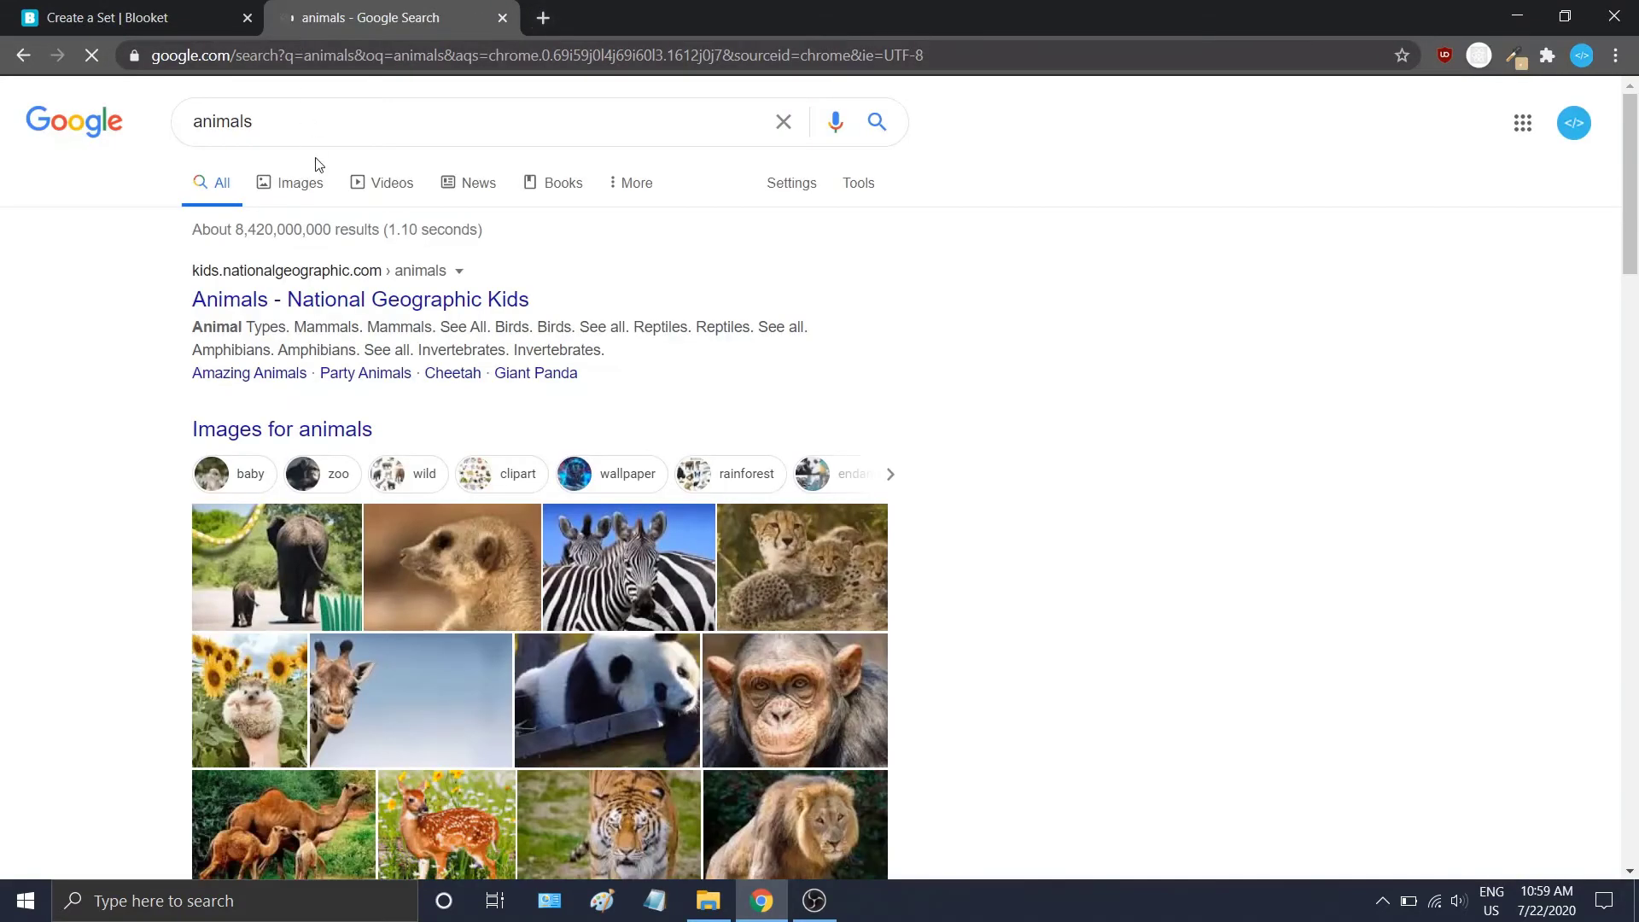
left_click(302, 186)
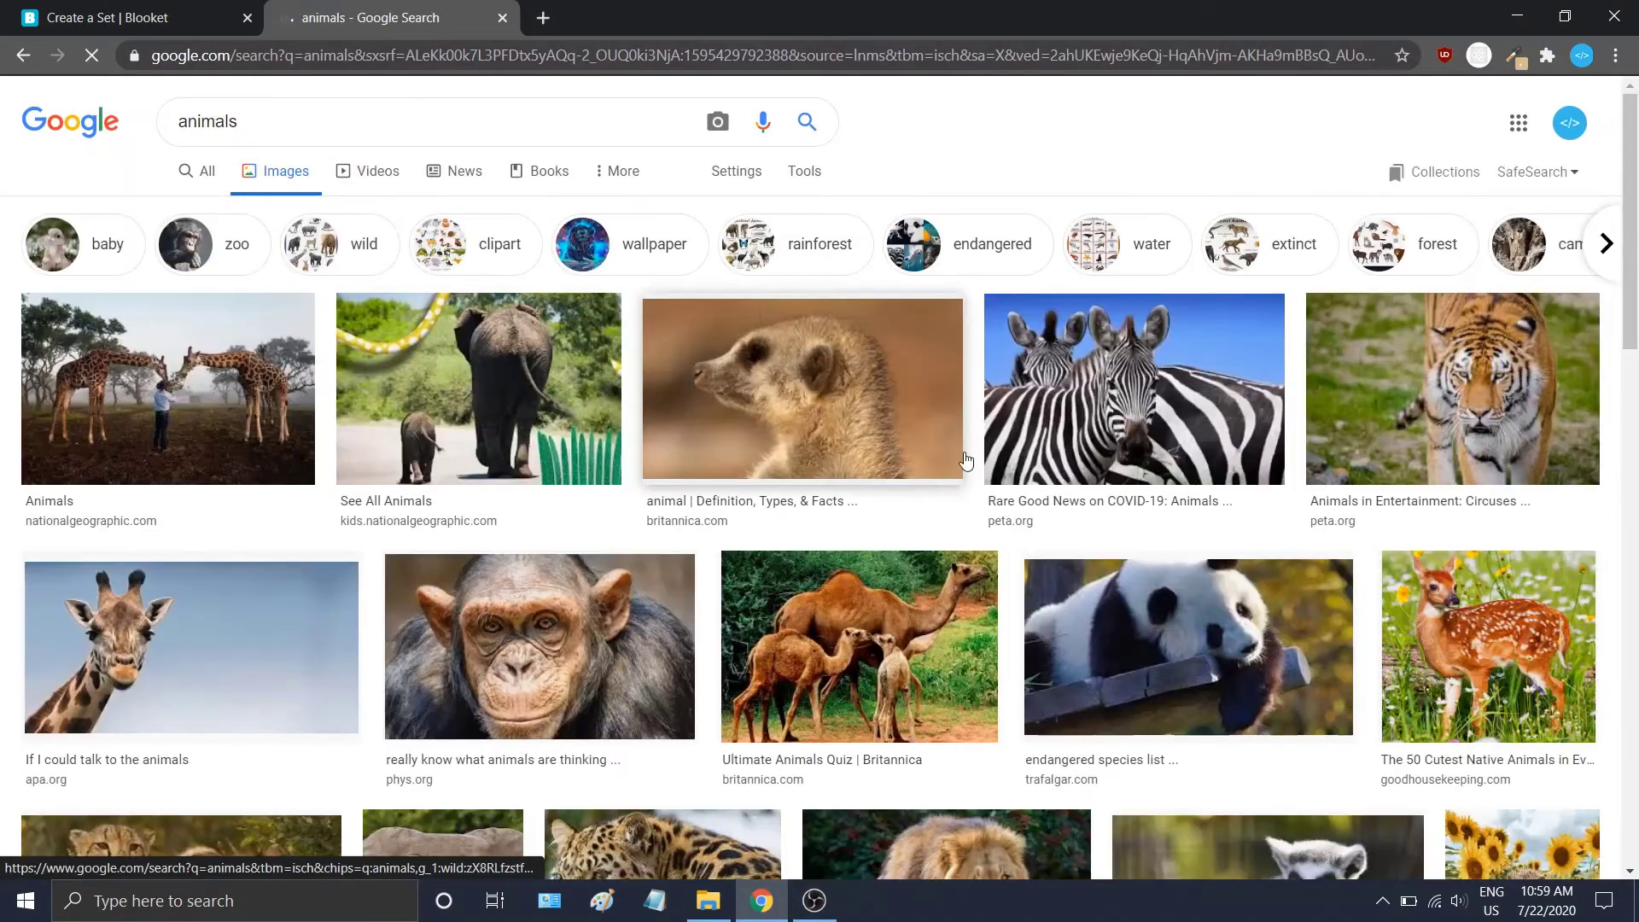
Step: Copy the image address of the panda photo
left_click(1040, 595)
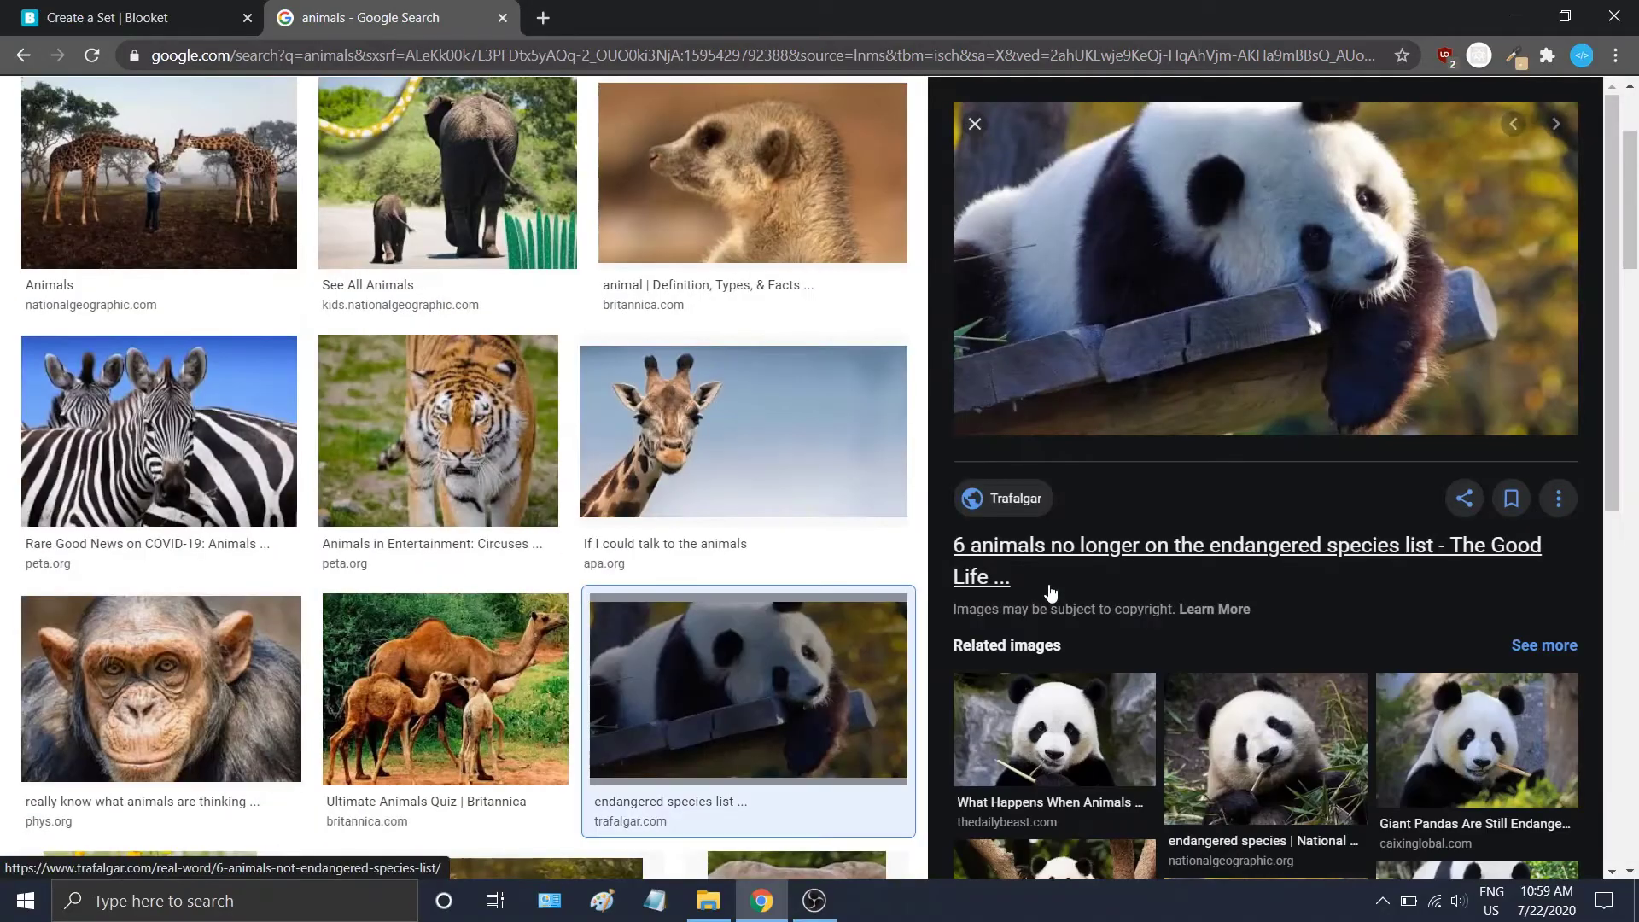
right_click(1064, 246)
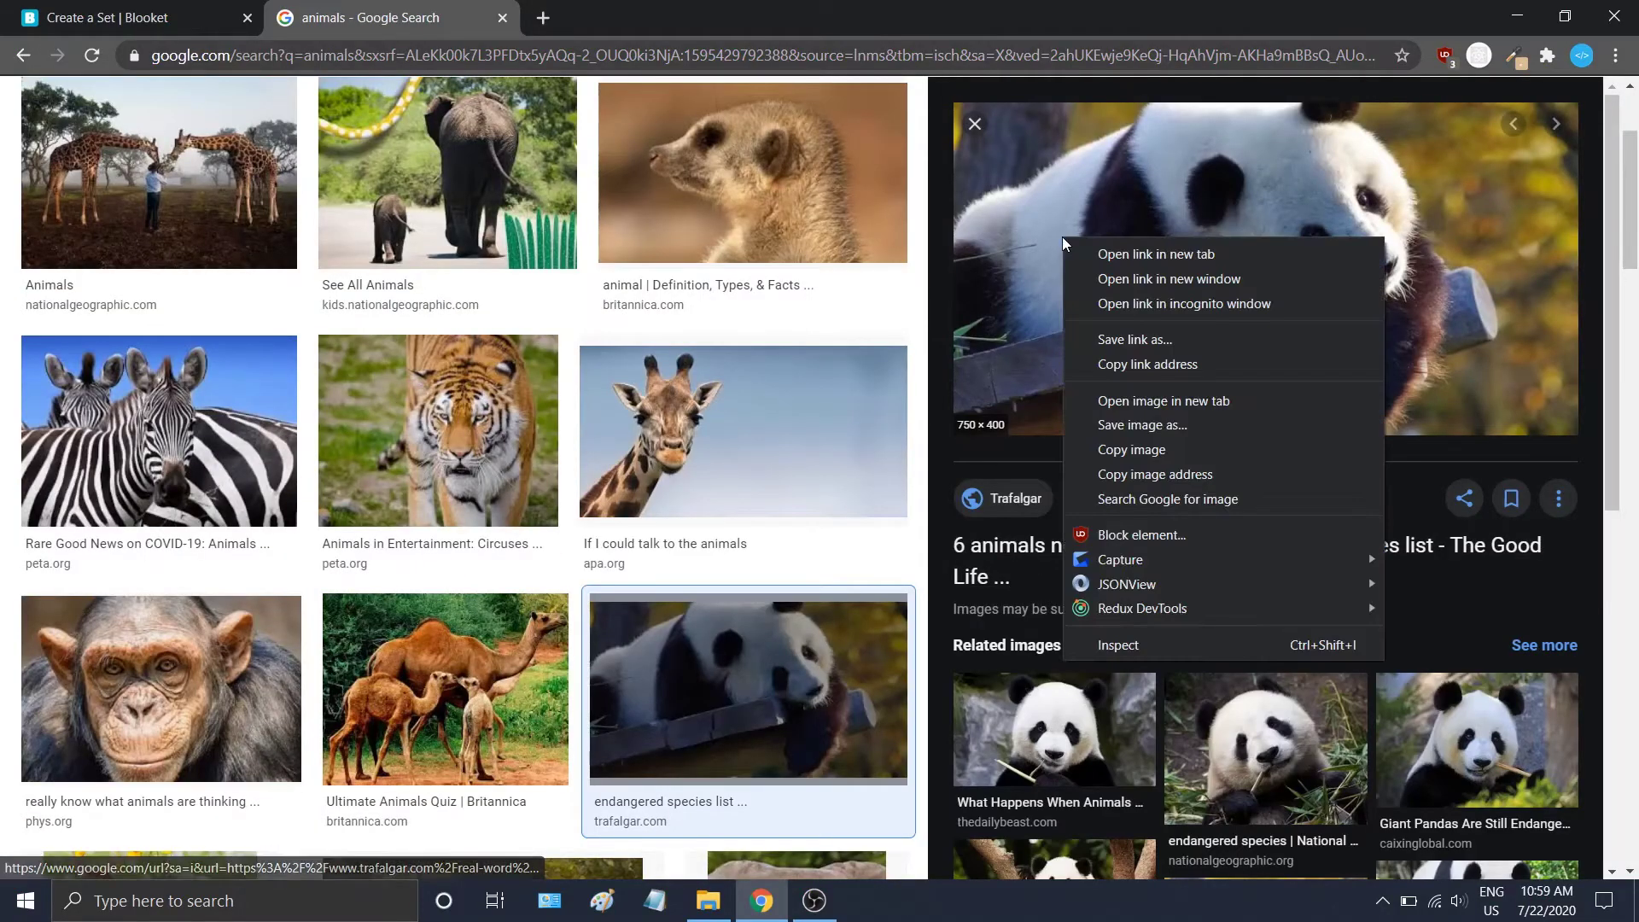
left_click(1151, 471)
Step: Paste the panda image address into the Blooket URL field and upload it as the cover
left_click(106, 17)
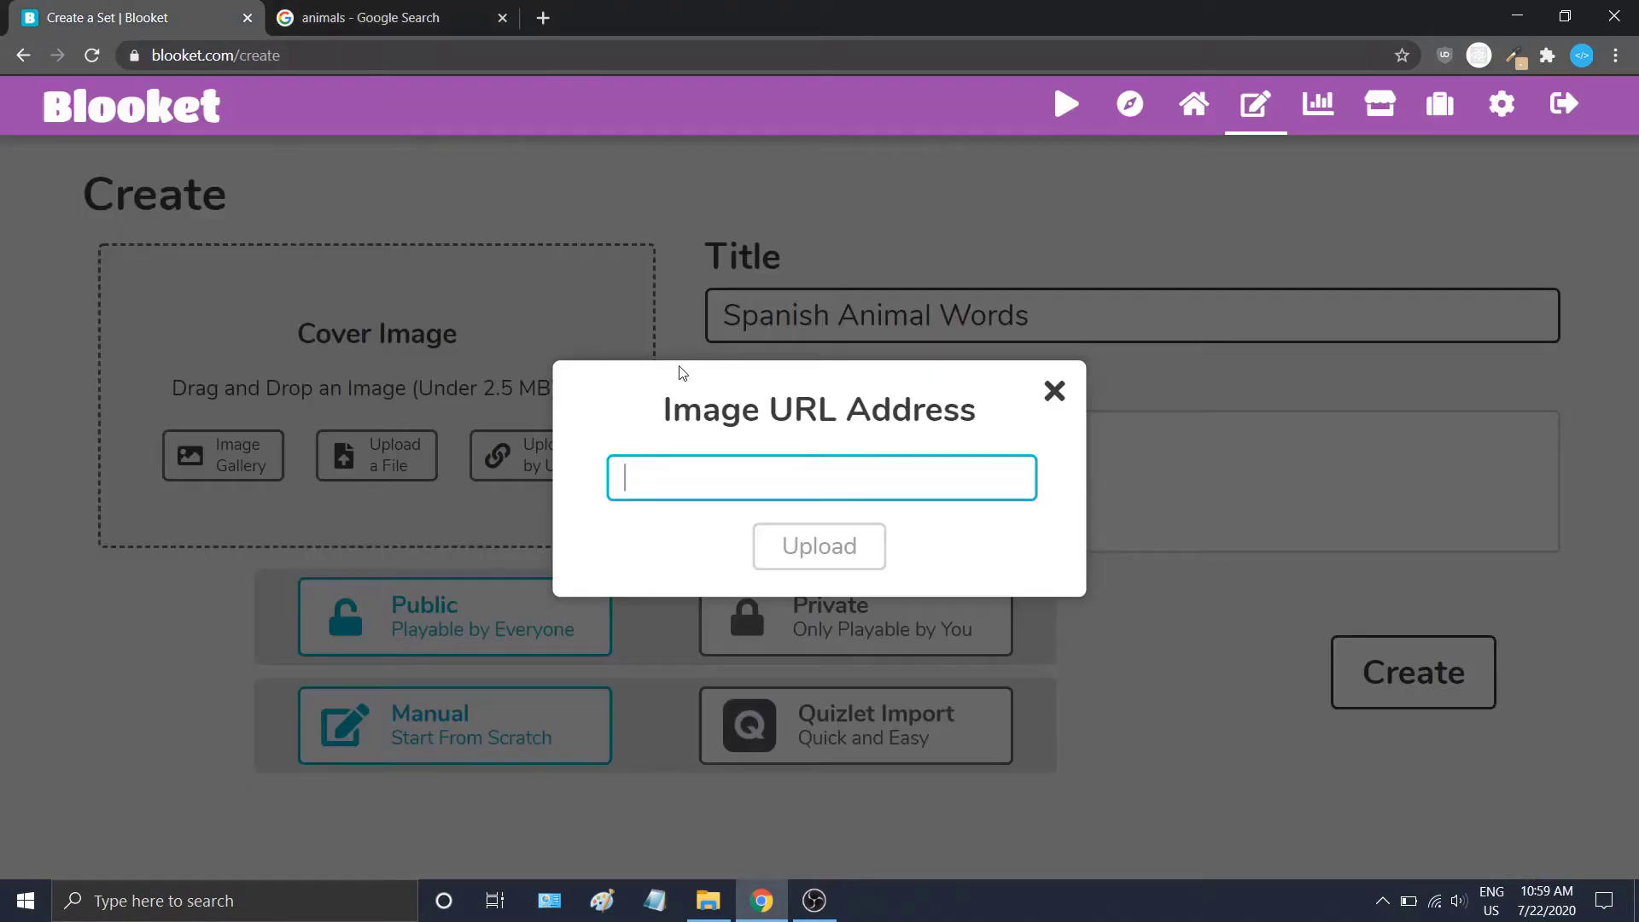
right_click(716, 483)
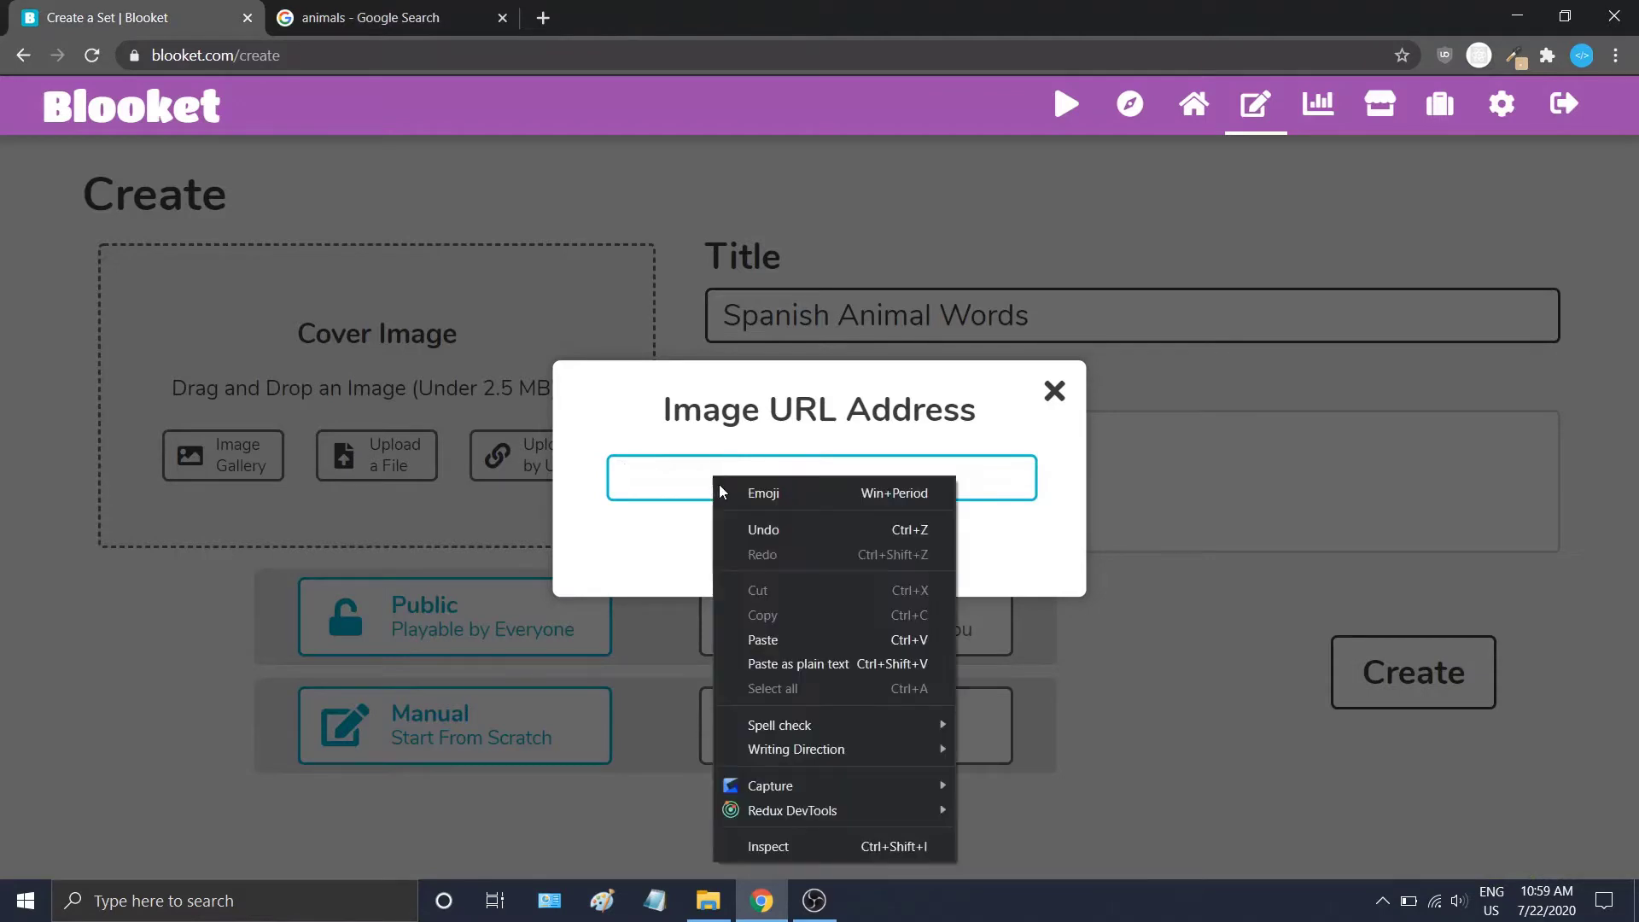
left_click(828, 642)
left_click(841, 546)
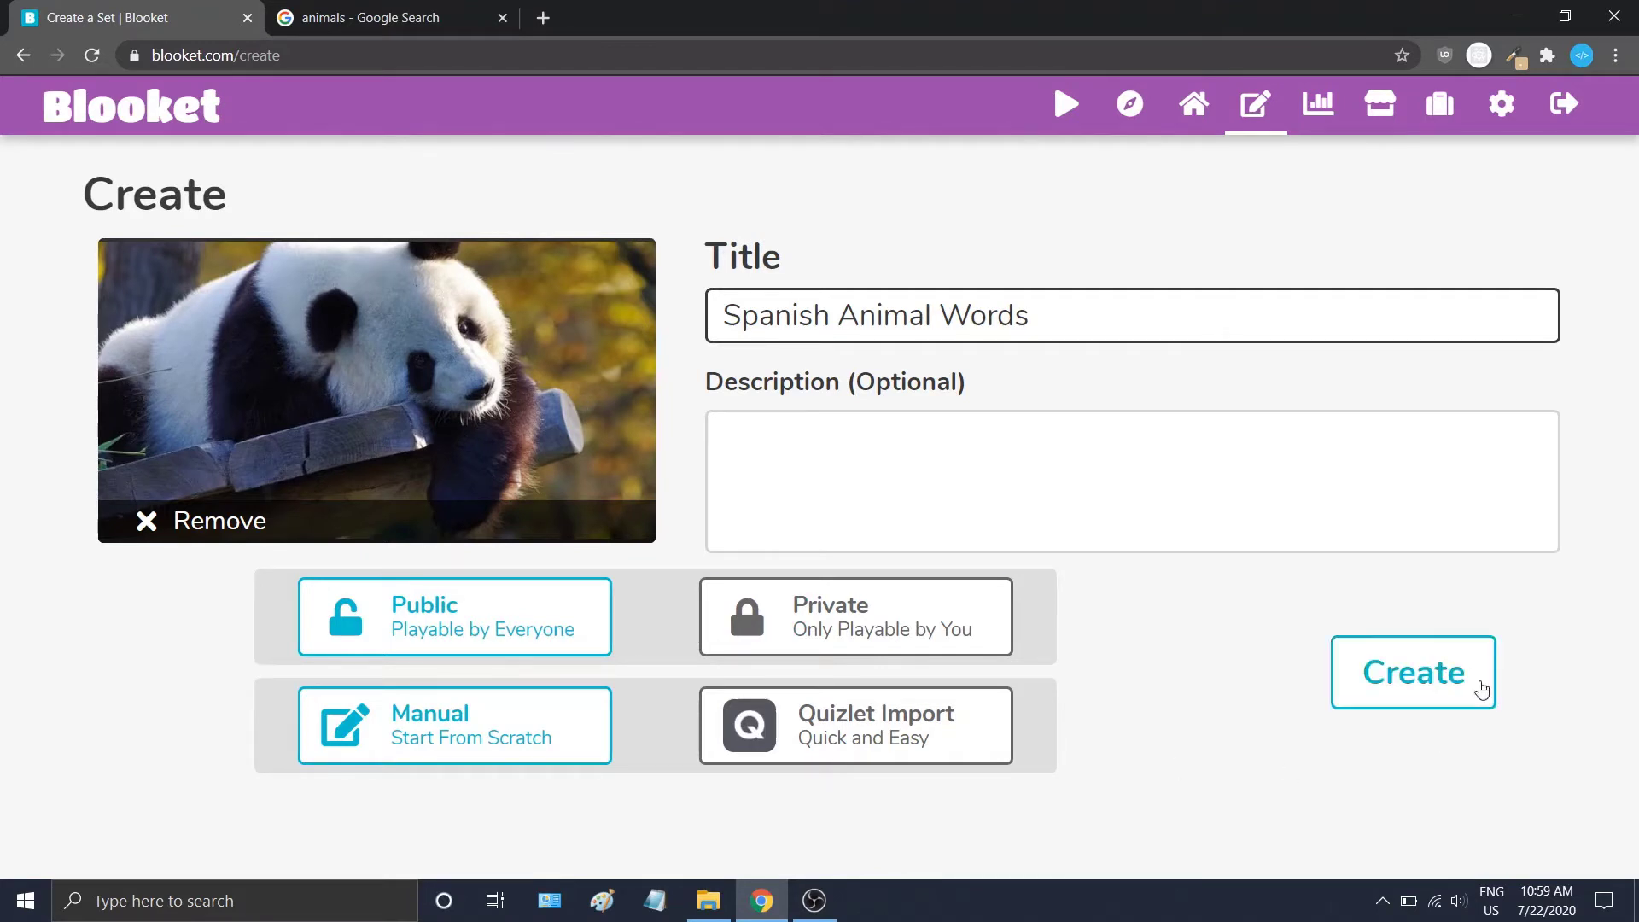
Step: Create the Spanish Animal Words set and open a blank Add Question form
left_click(1479, 677)
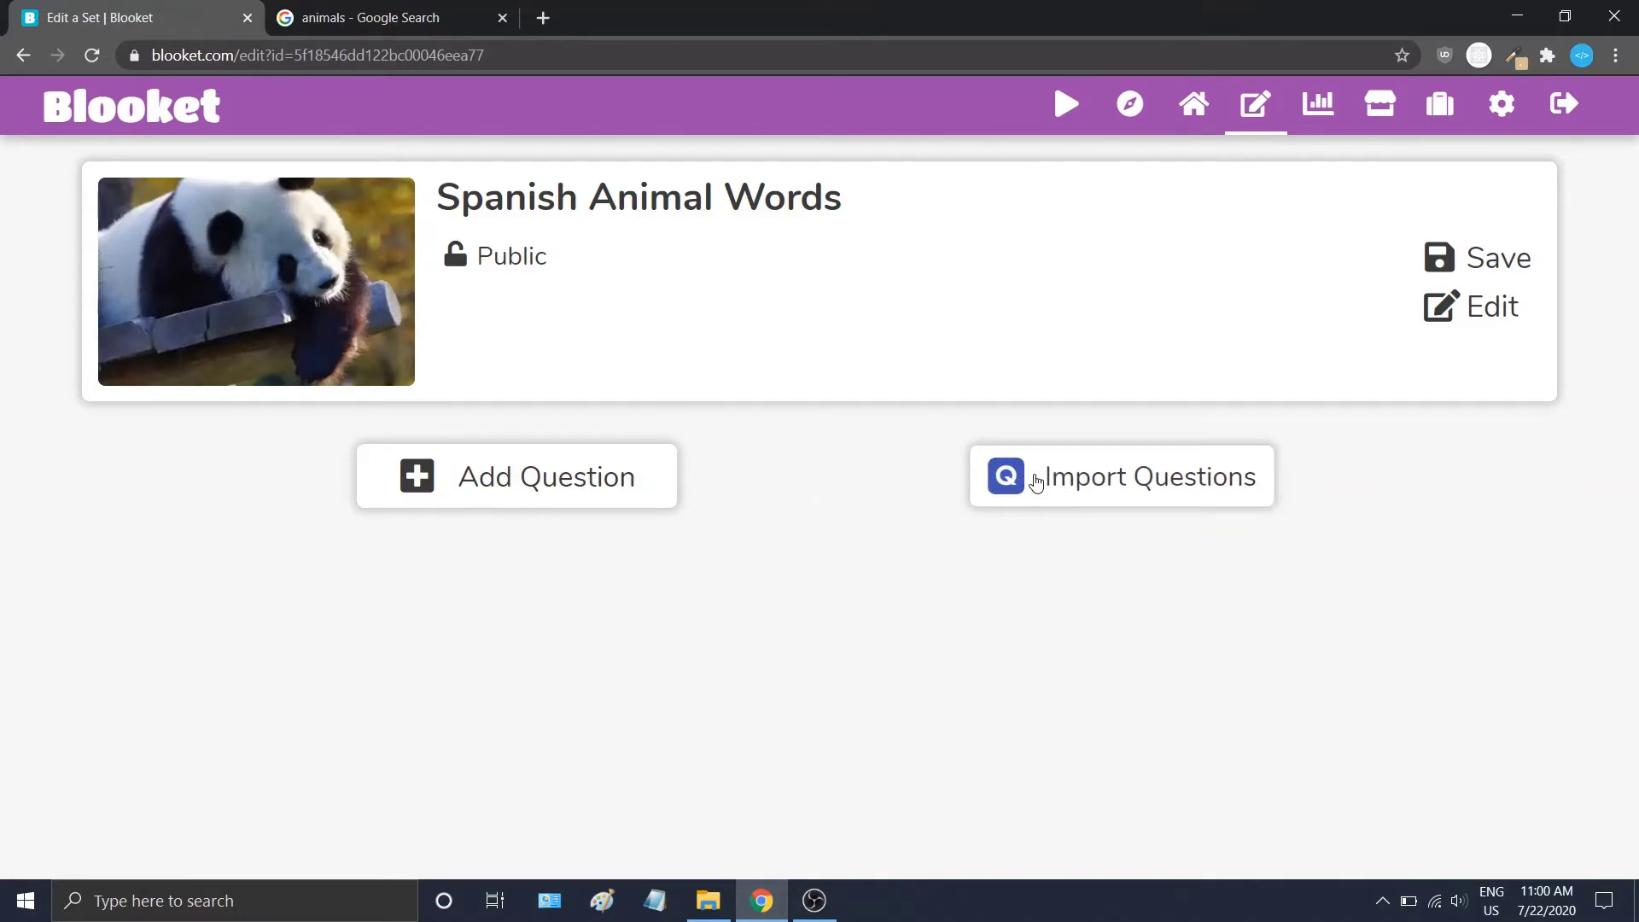
left_click(637, 479)
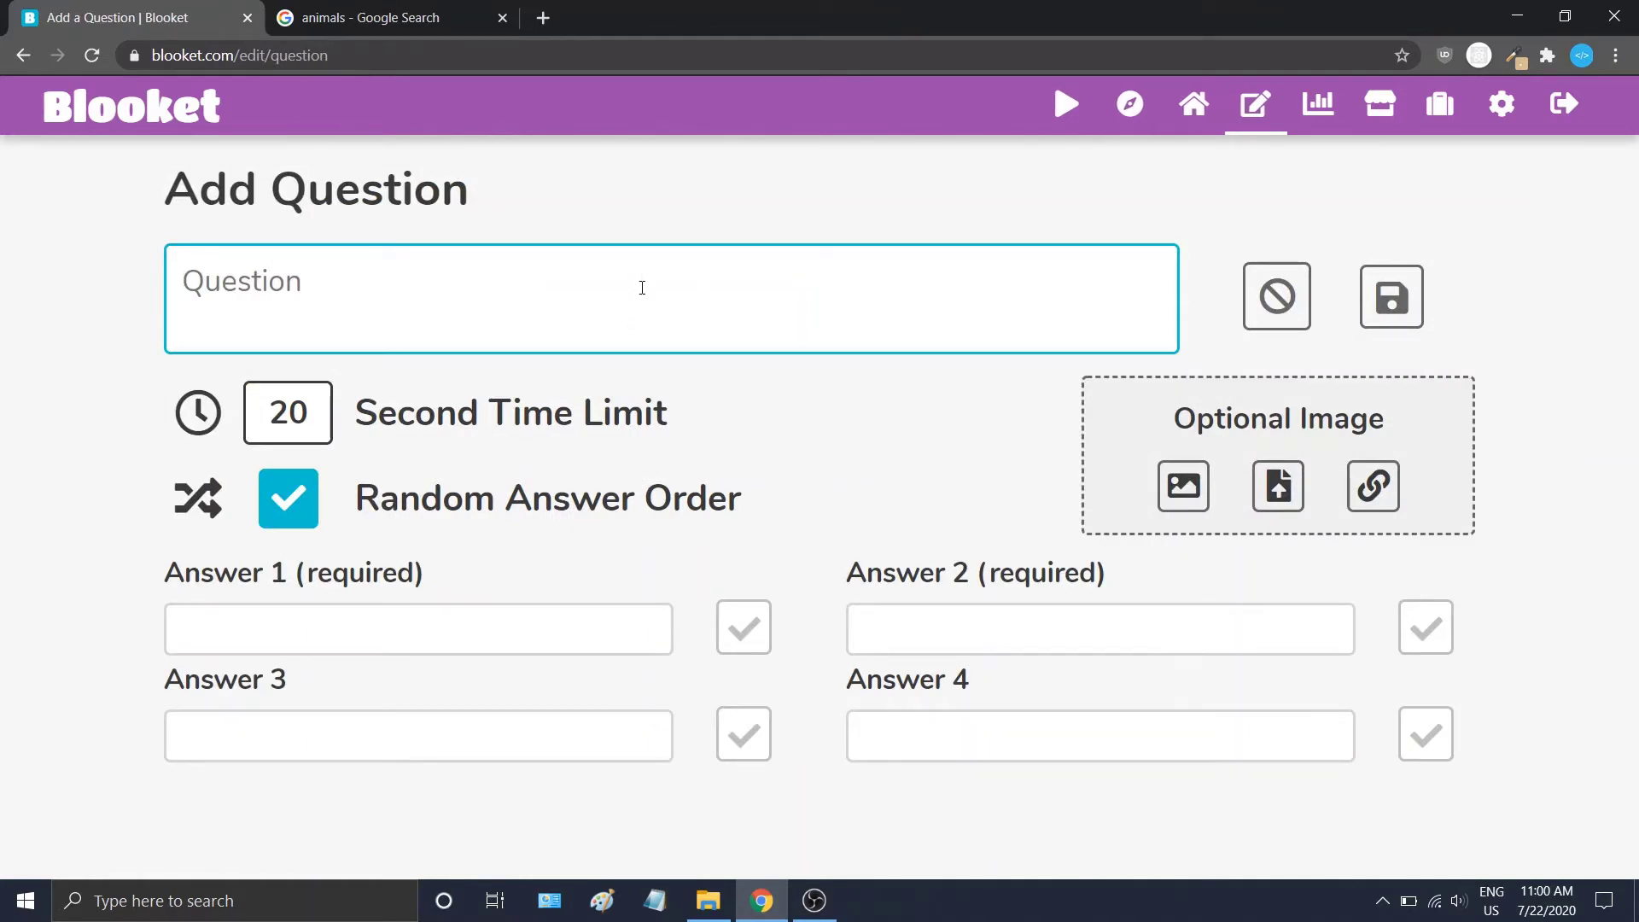
Step: Enter 'What's this?' as the first question's text
type("Wh")
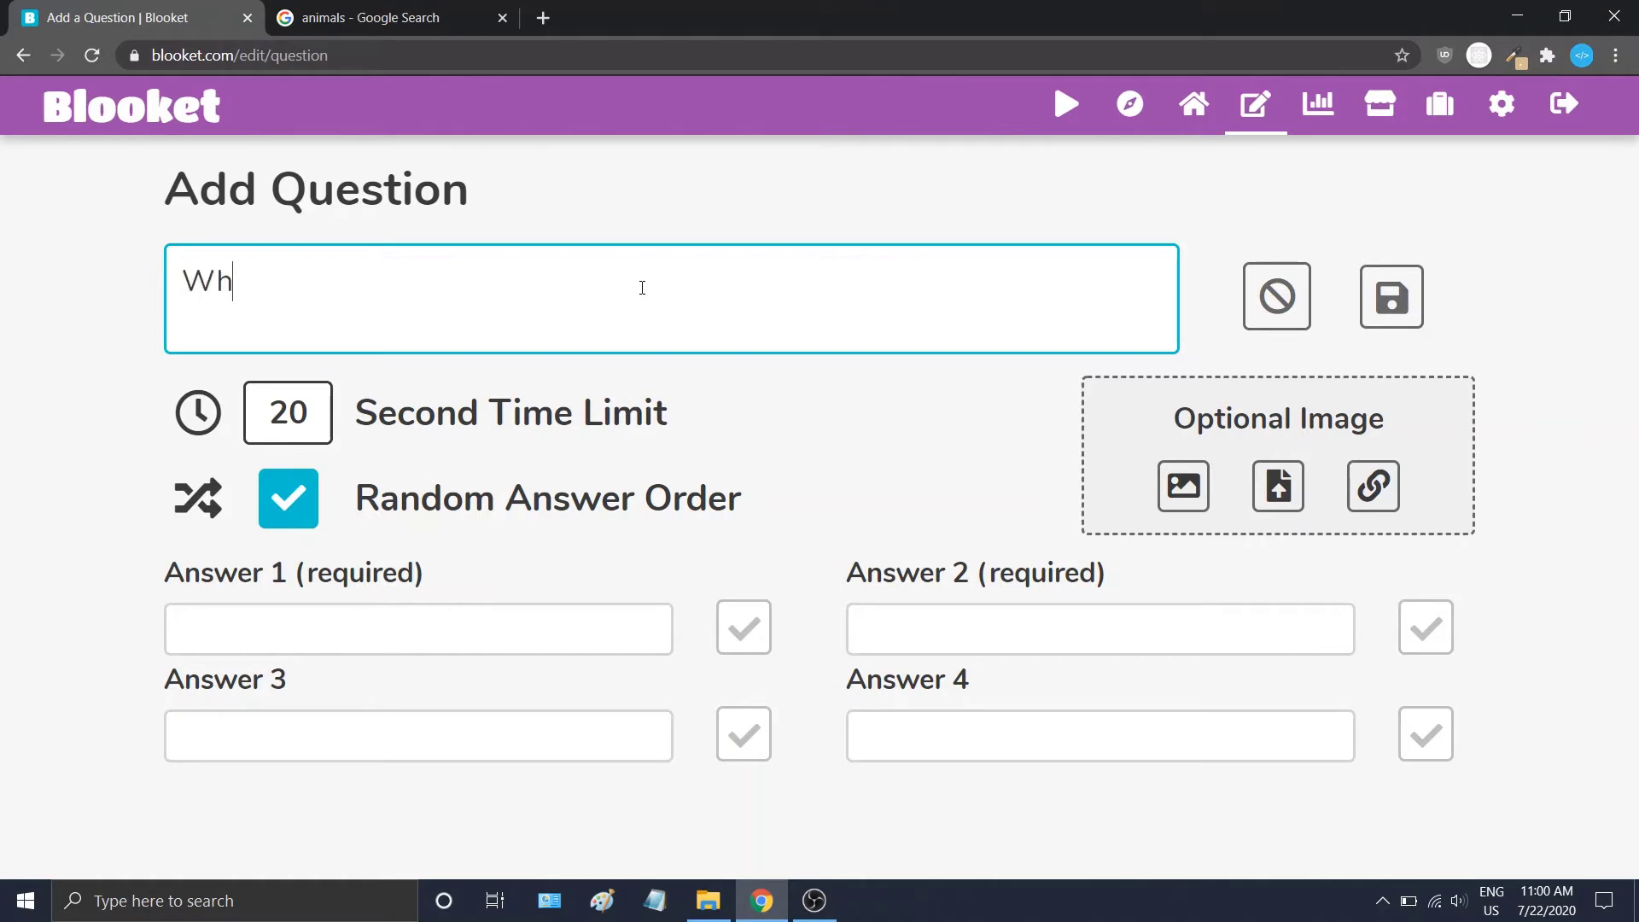
type("at's this?")
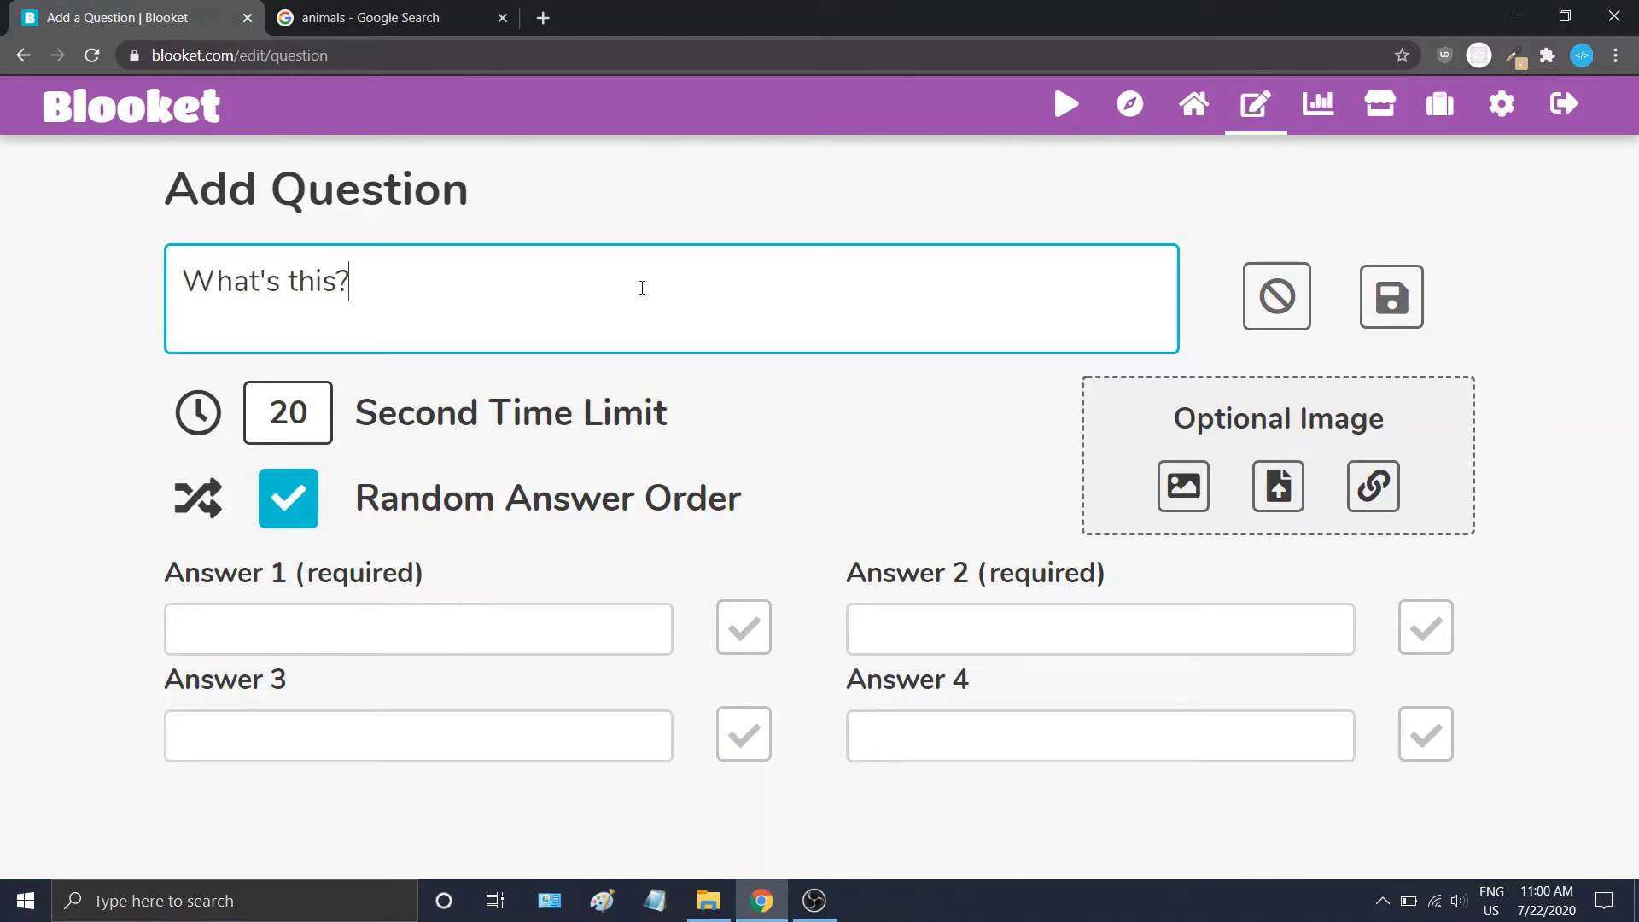
left_click(1128, 483)
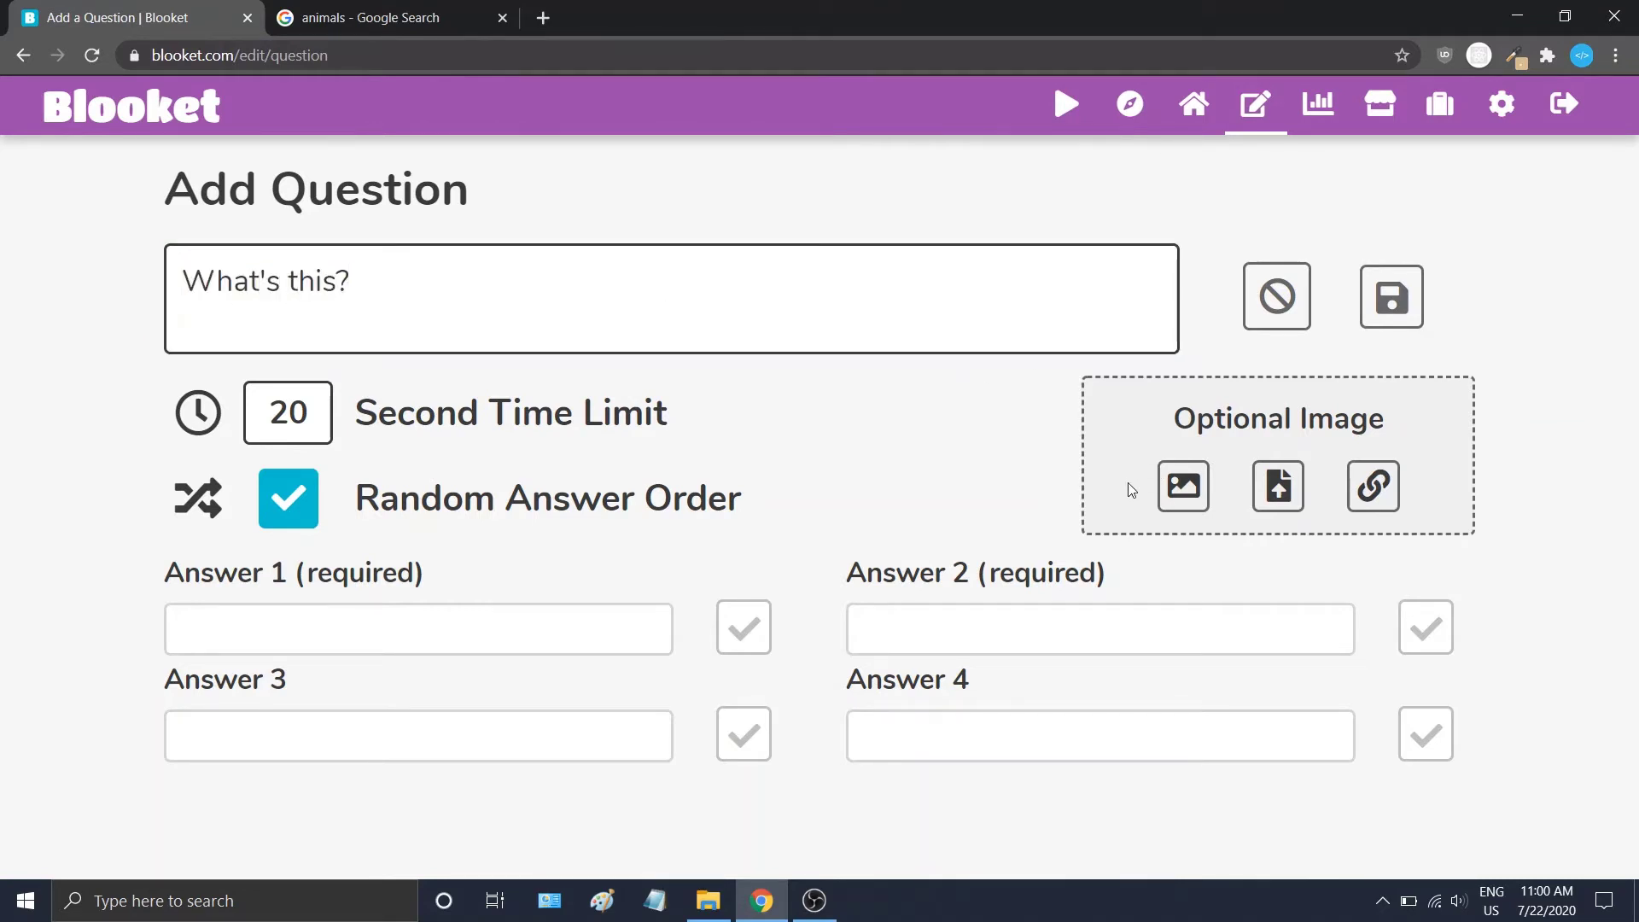
Step: Search Blooket's image library for 'cat' and attach the black-and-white cat on green photo
left_click(1182, 495)
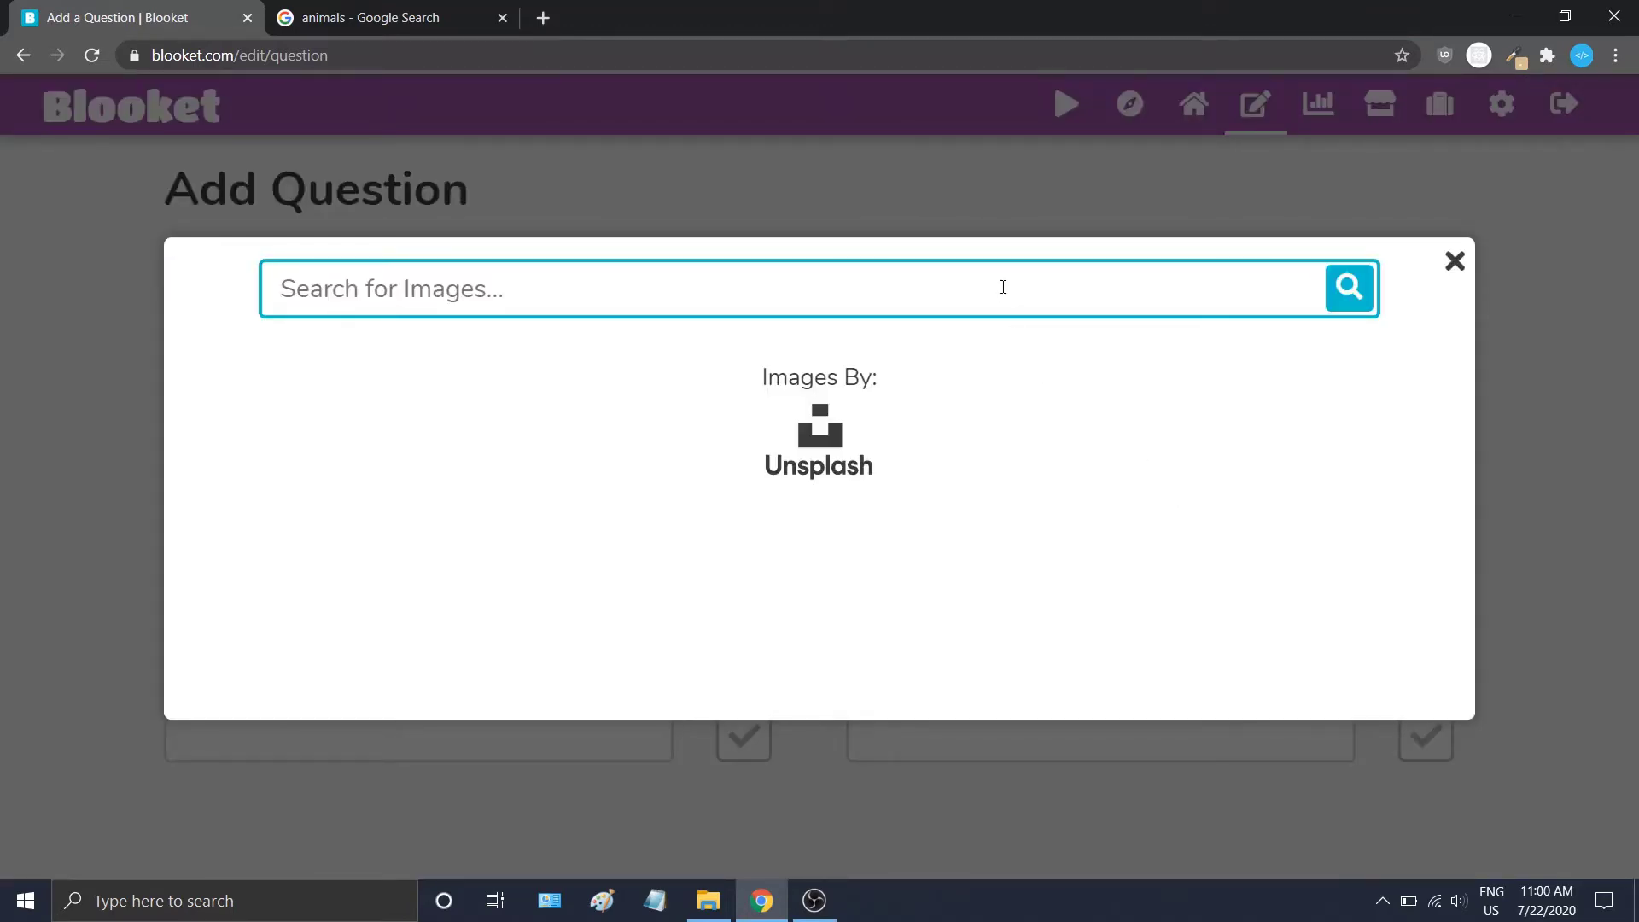
type("cat")
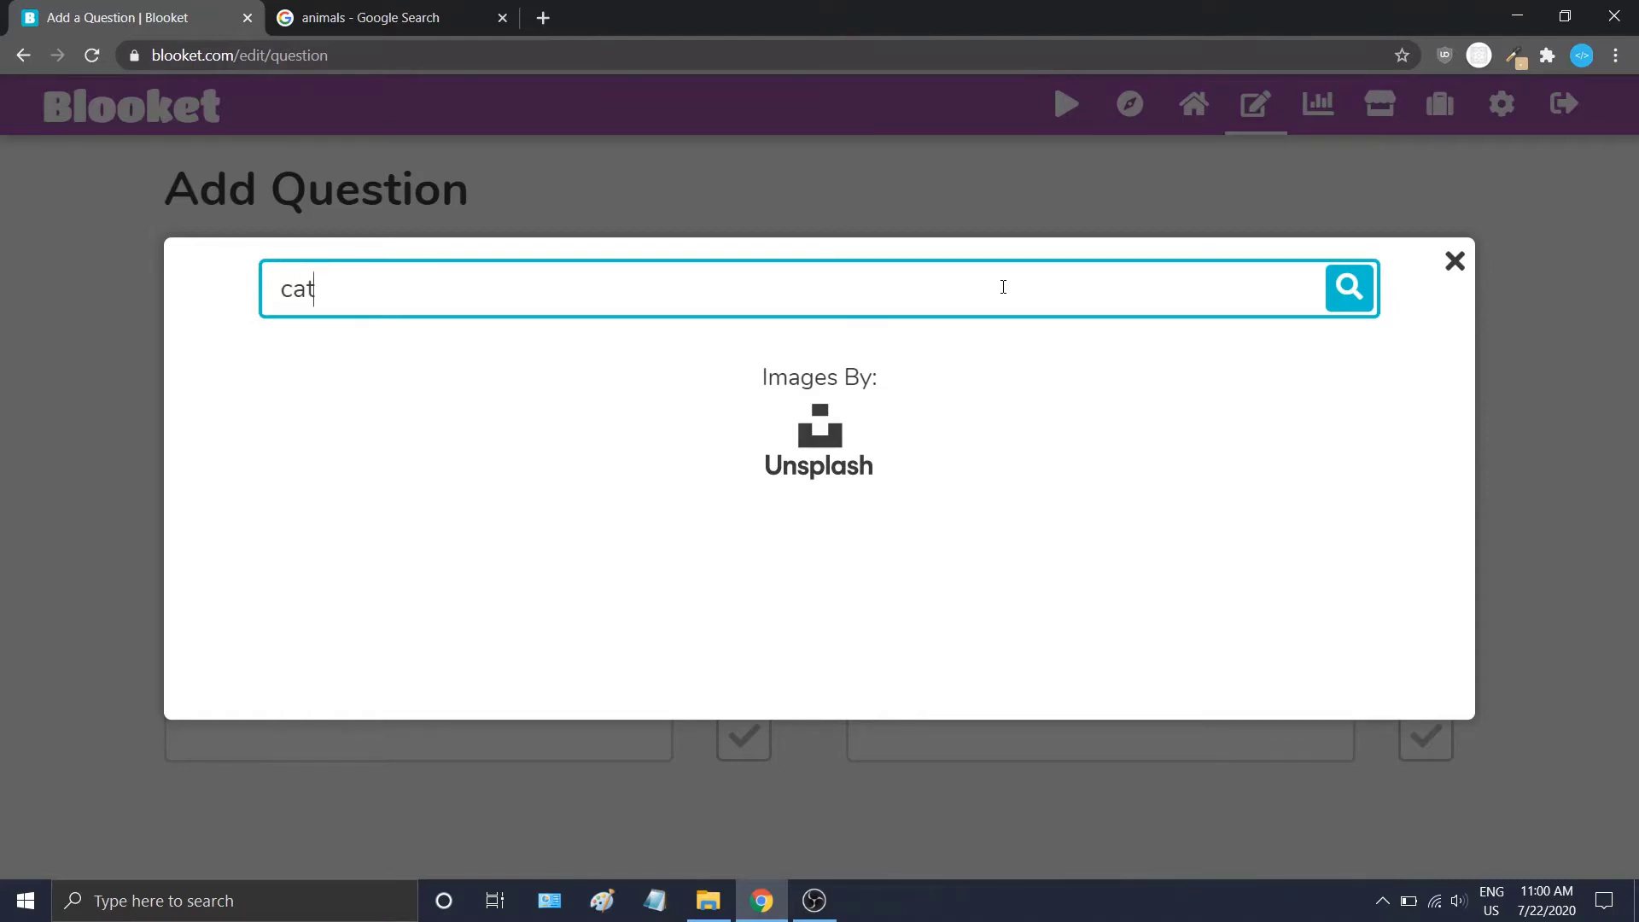
key("Return")
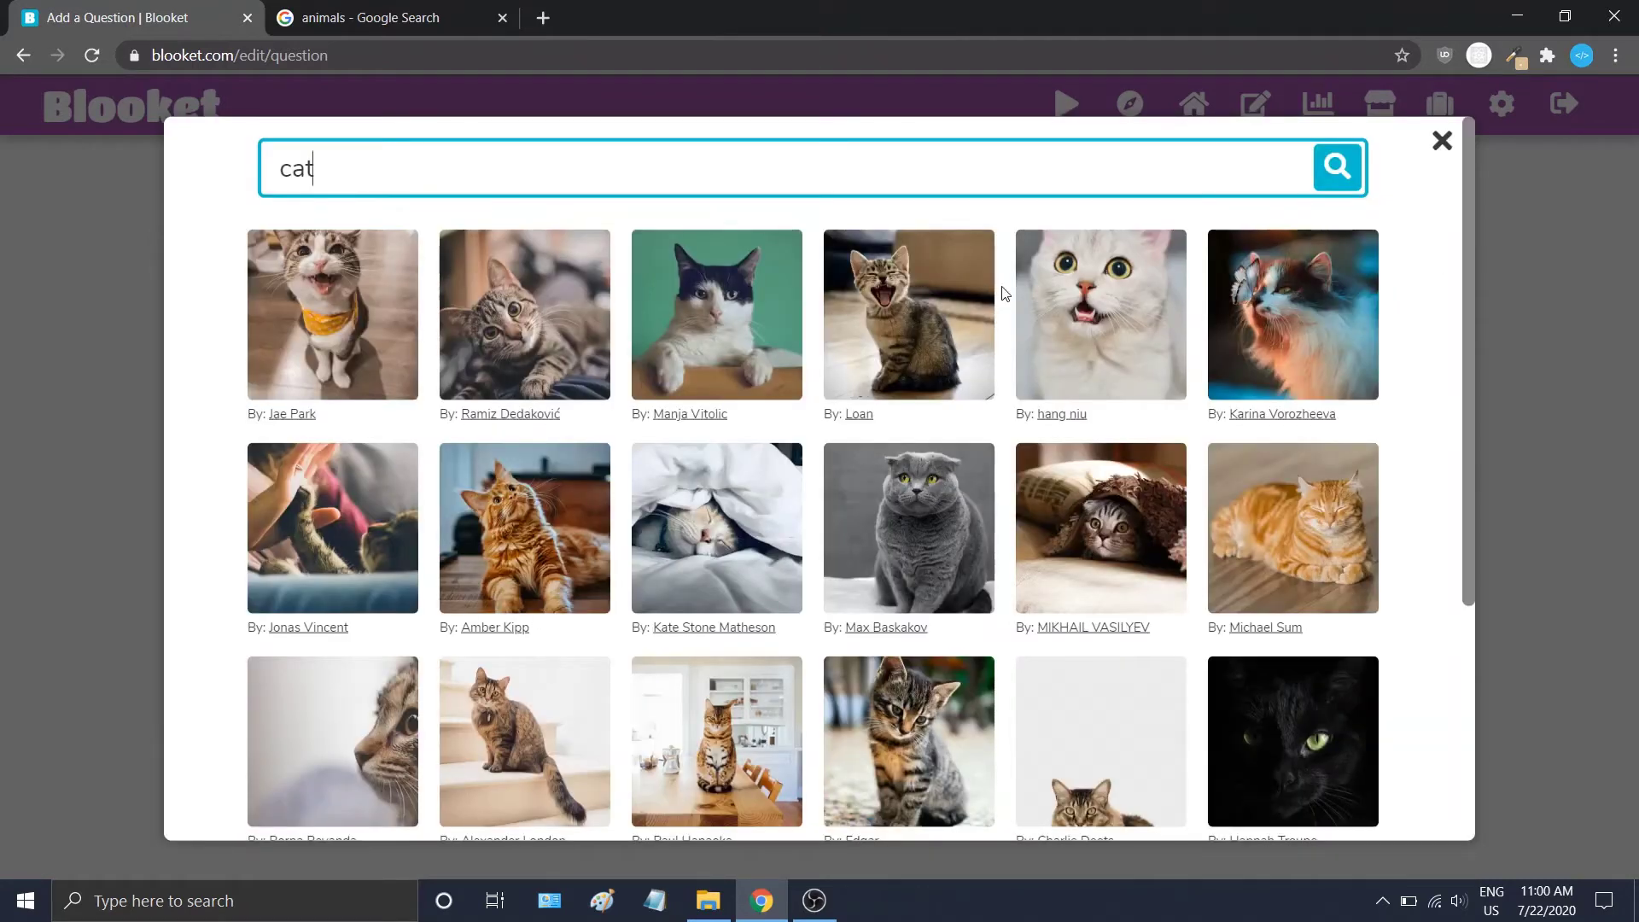
scroll(1004, 294, "down", 4)
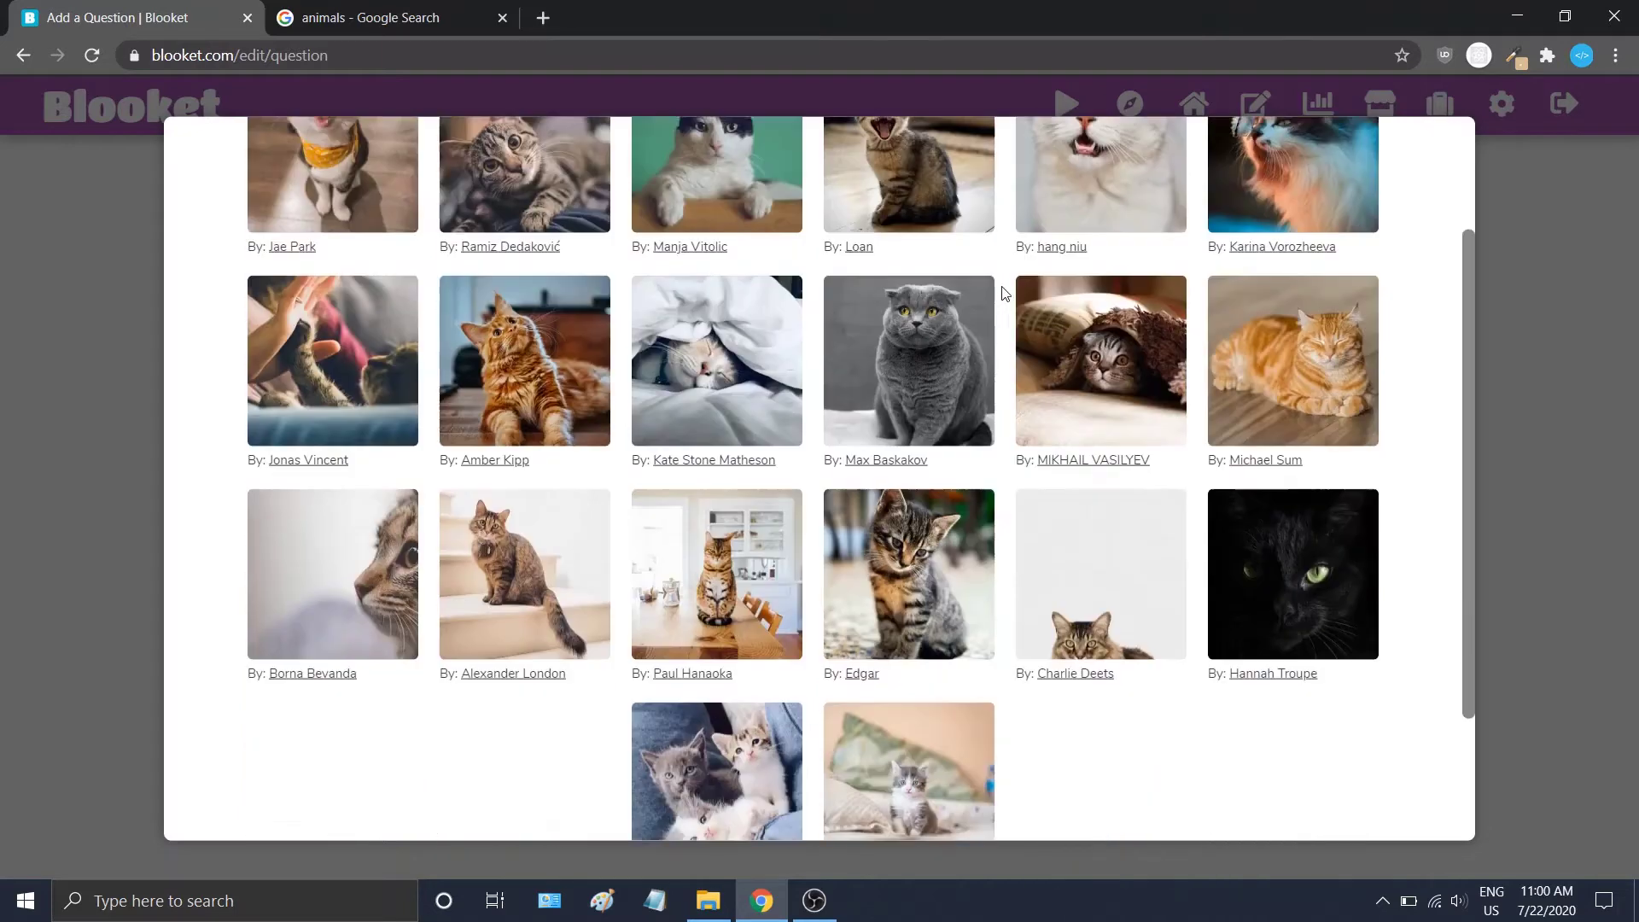
scroll(1004, 294, "up", 3)
scroll(1004, 294, "up", 2)
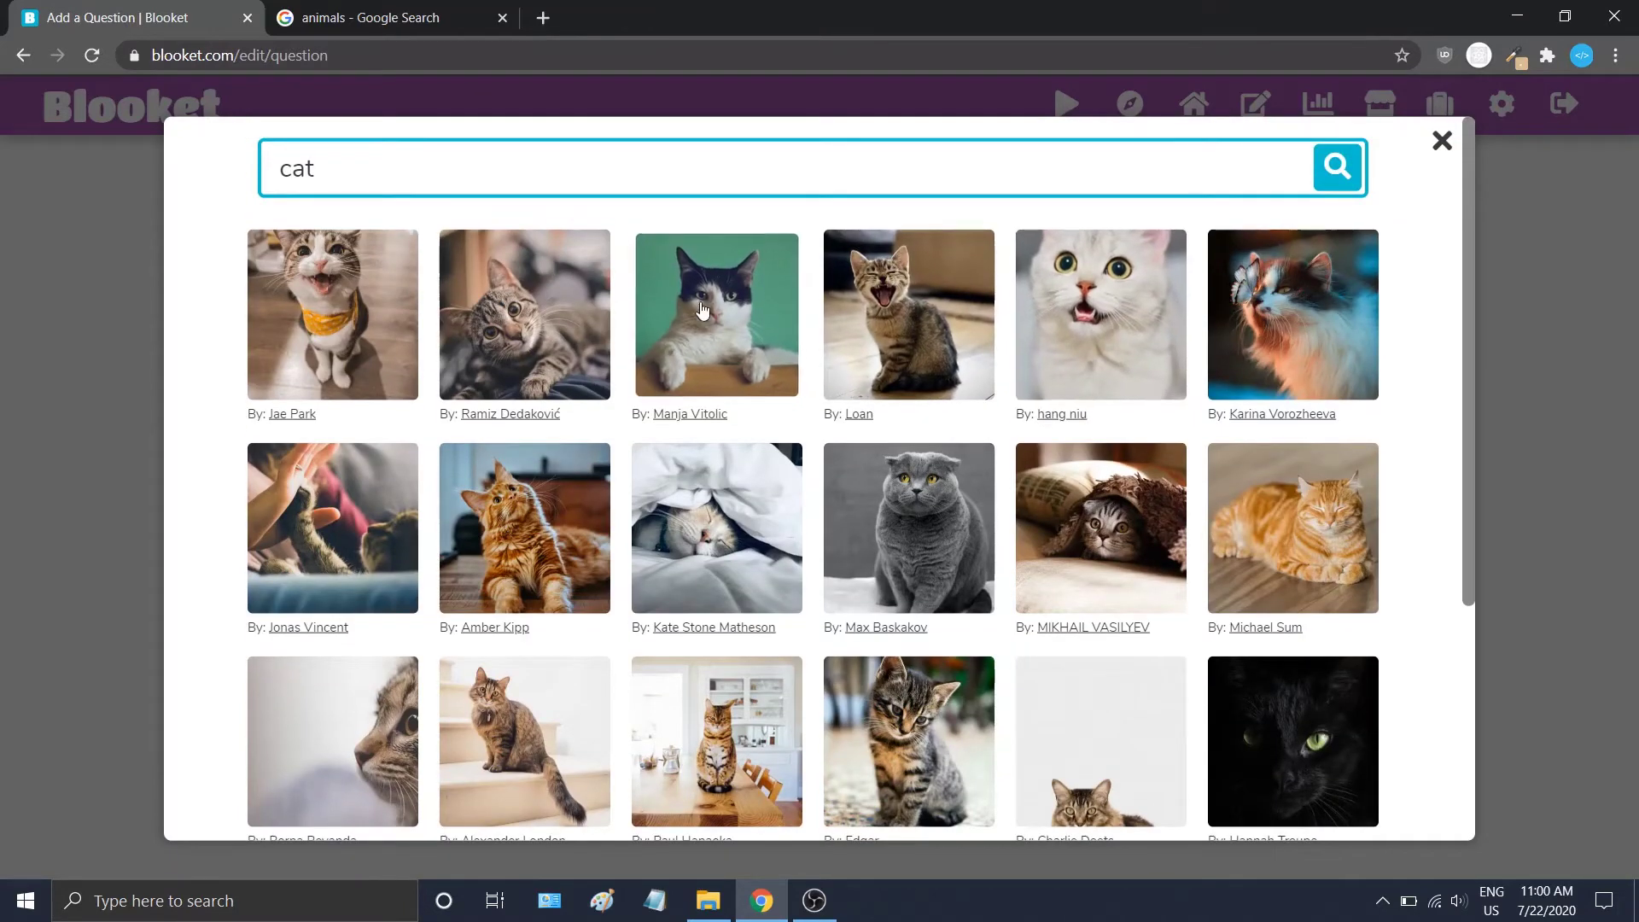
left_click(710, 333)
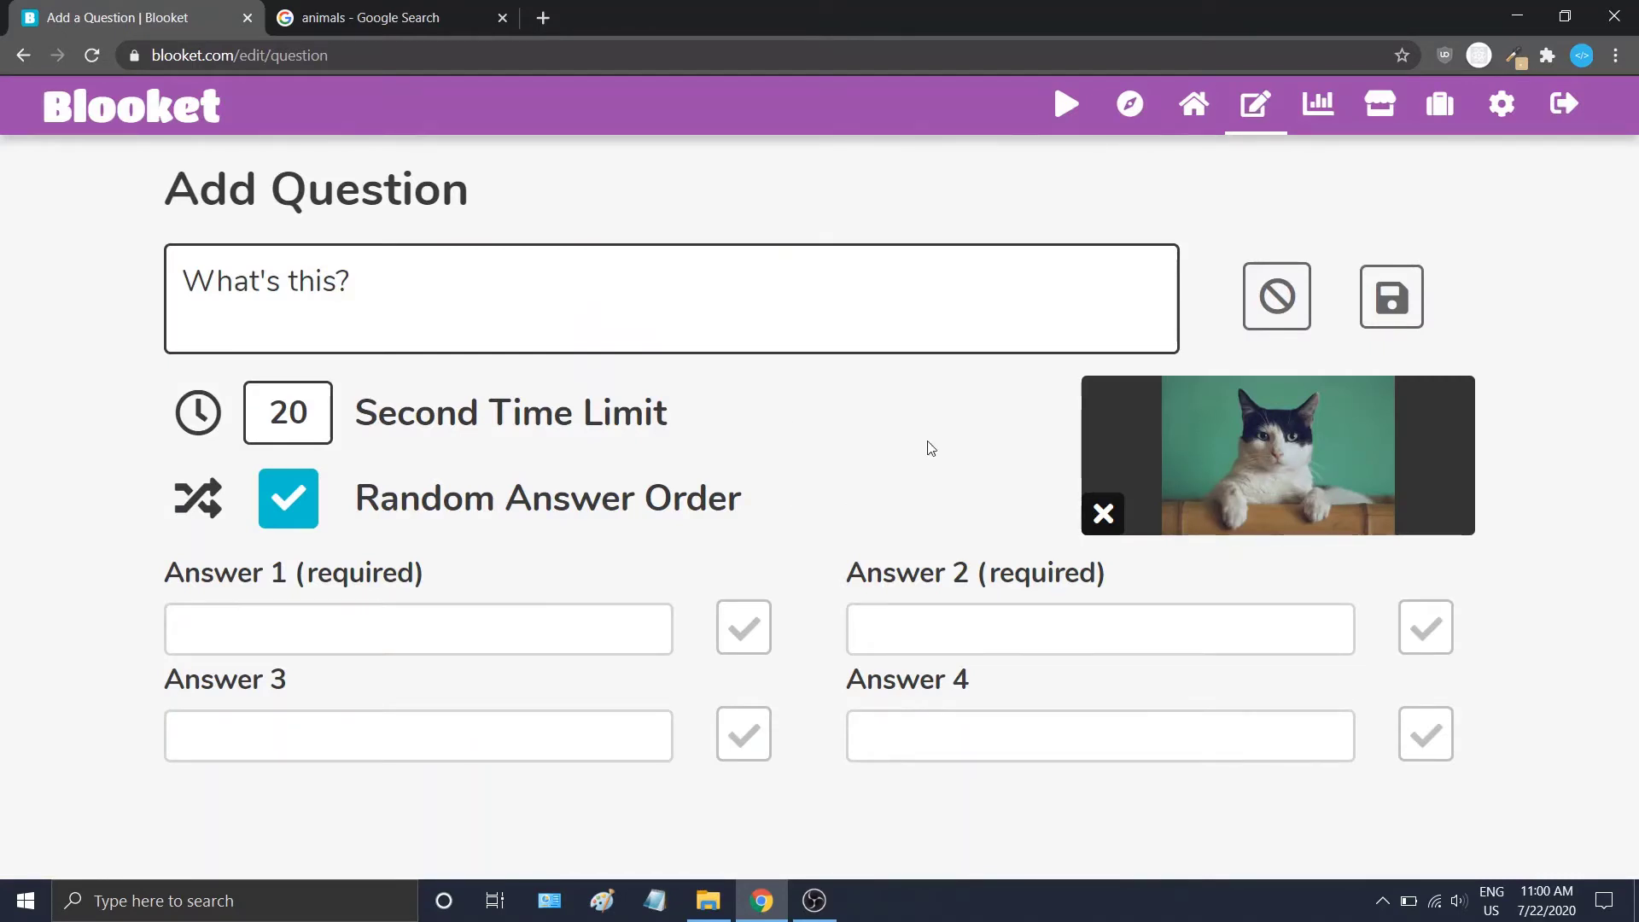
left_click_drag(700, 416, 339, 411)
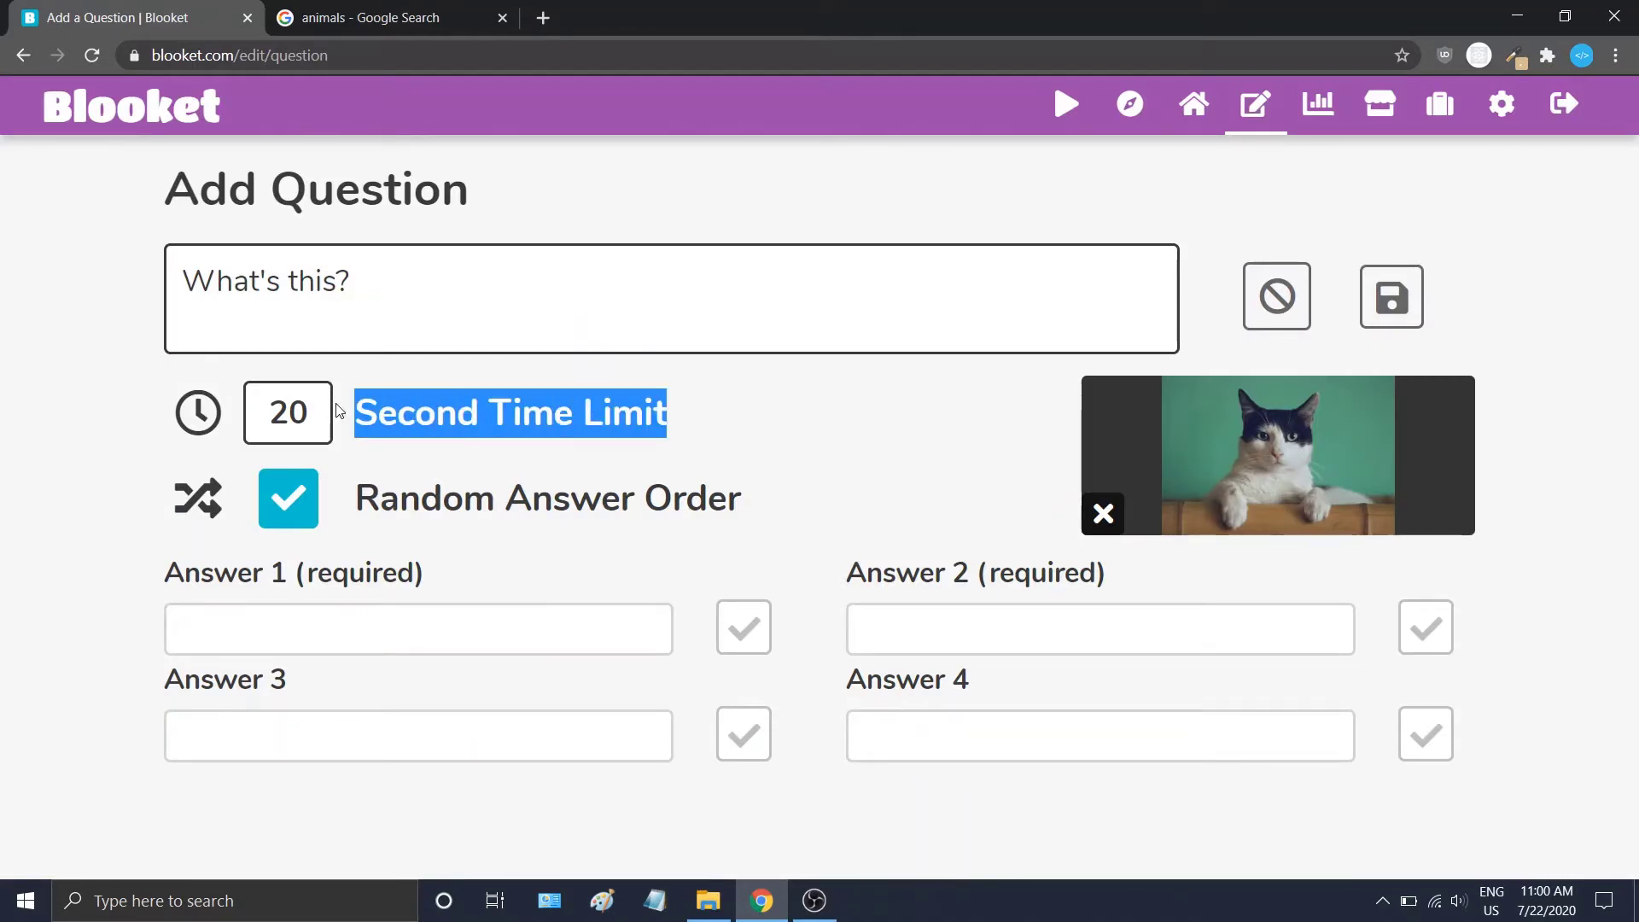
left_click(750, 413)
Step: Enter 'el gato' as Answer 1 and 'el perro' as Answer 2
left_click_drag(794, 498, 340, 498)
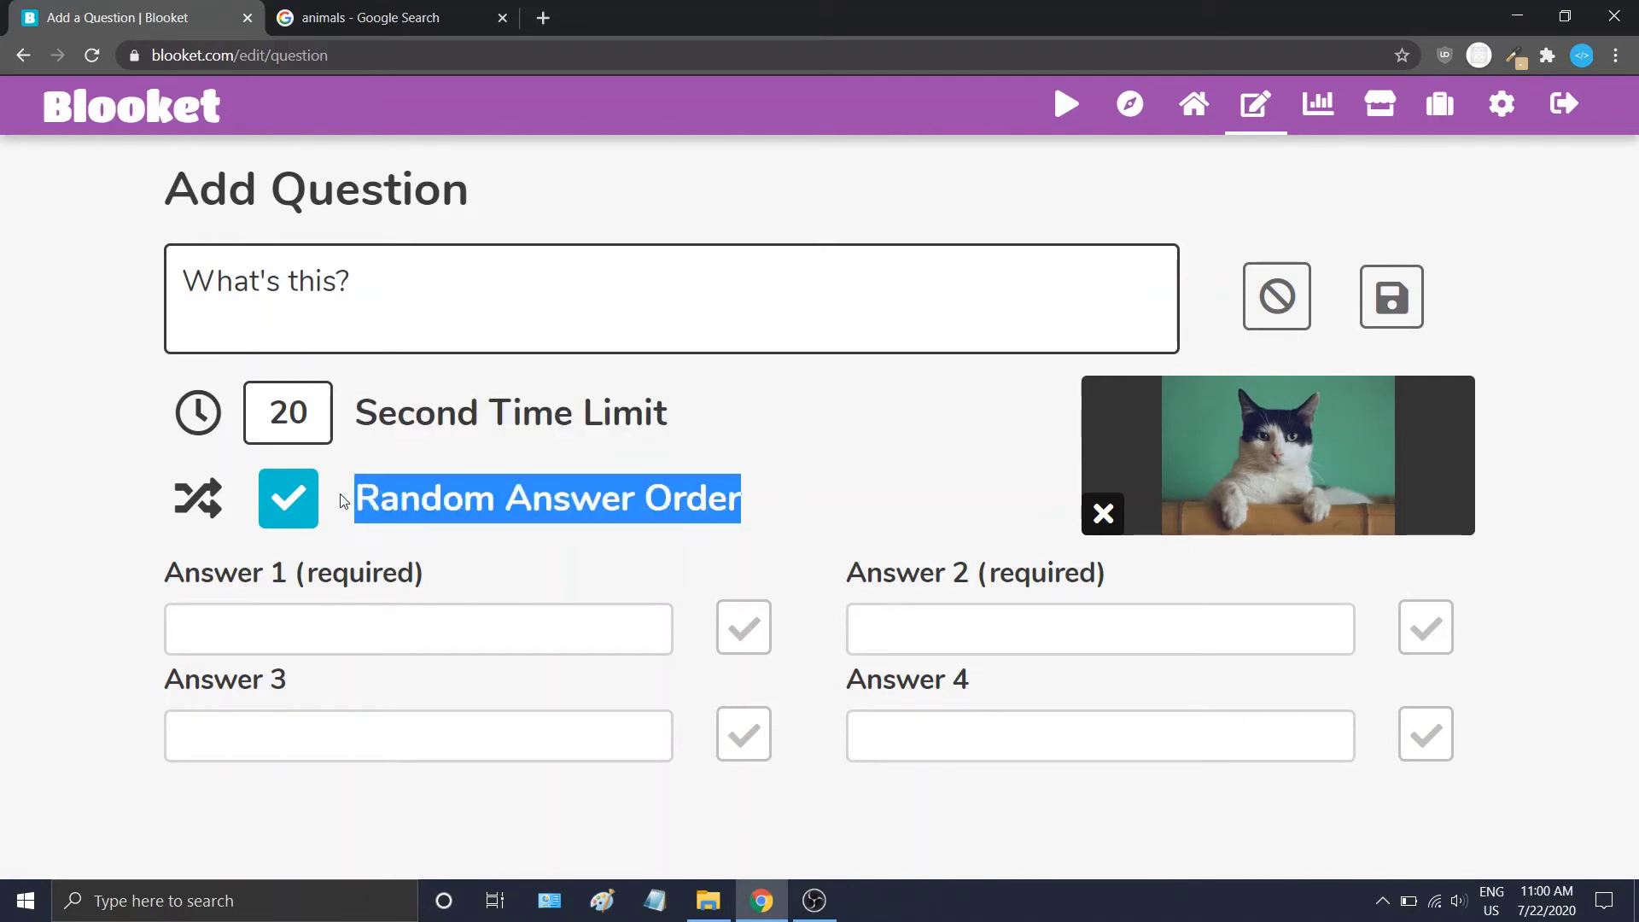
left_click(433, 503)
left_click(445, 619)
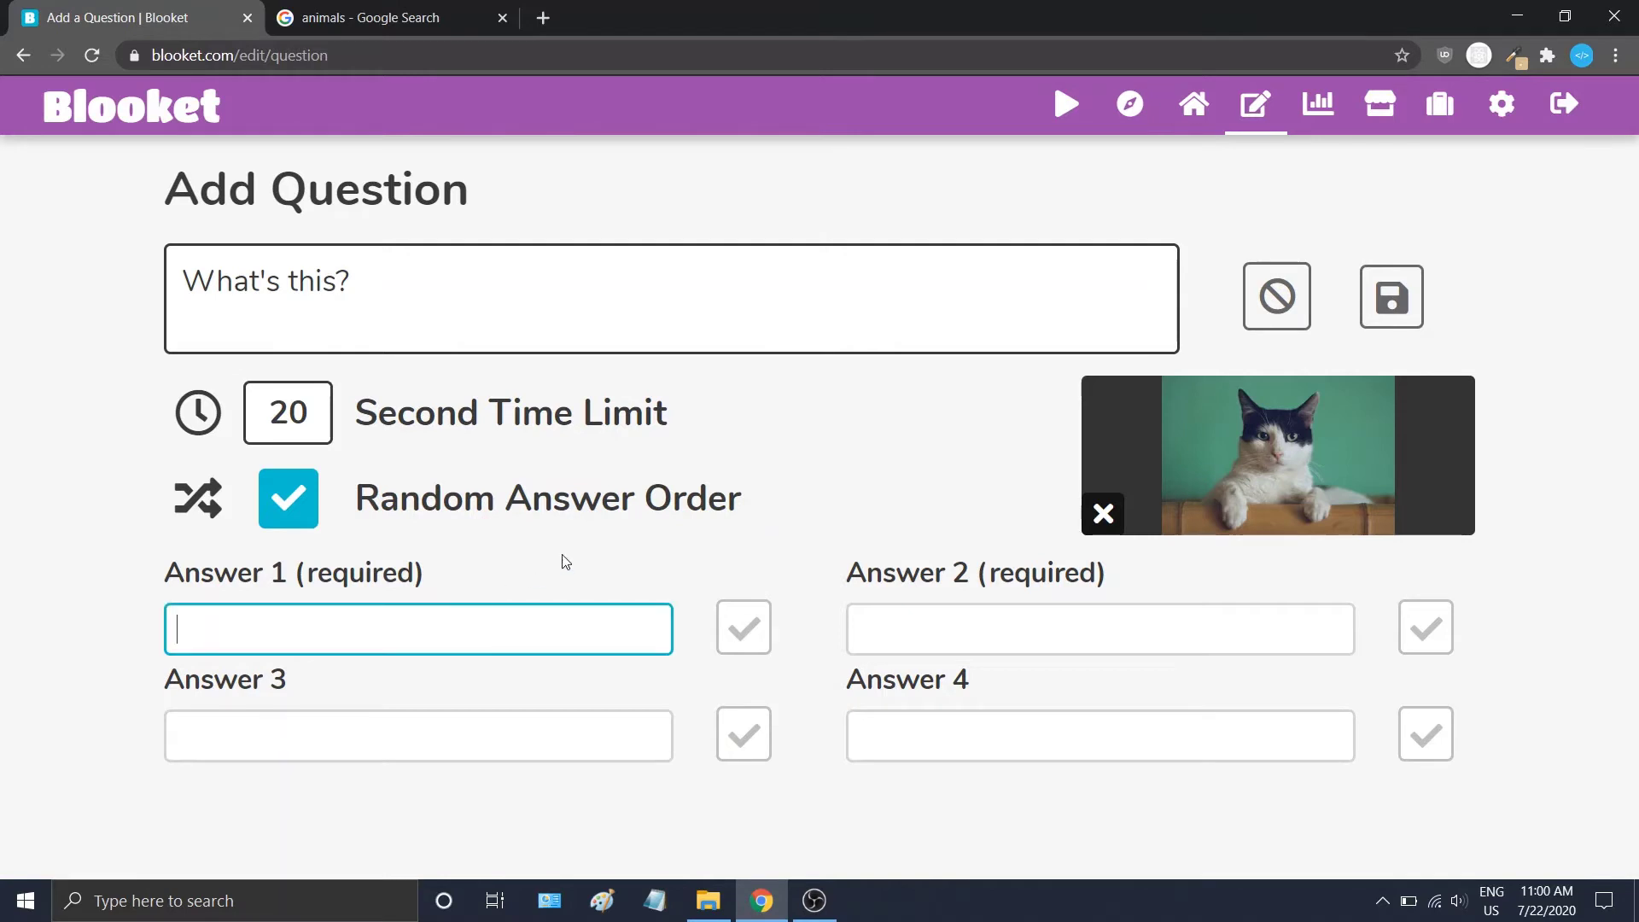
type("el gato")
key("Tab")
type("el")
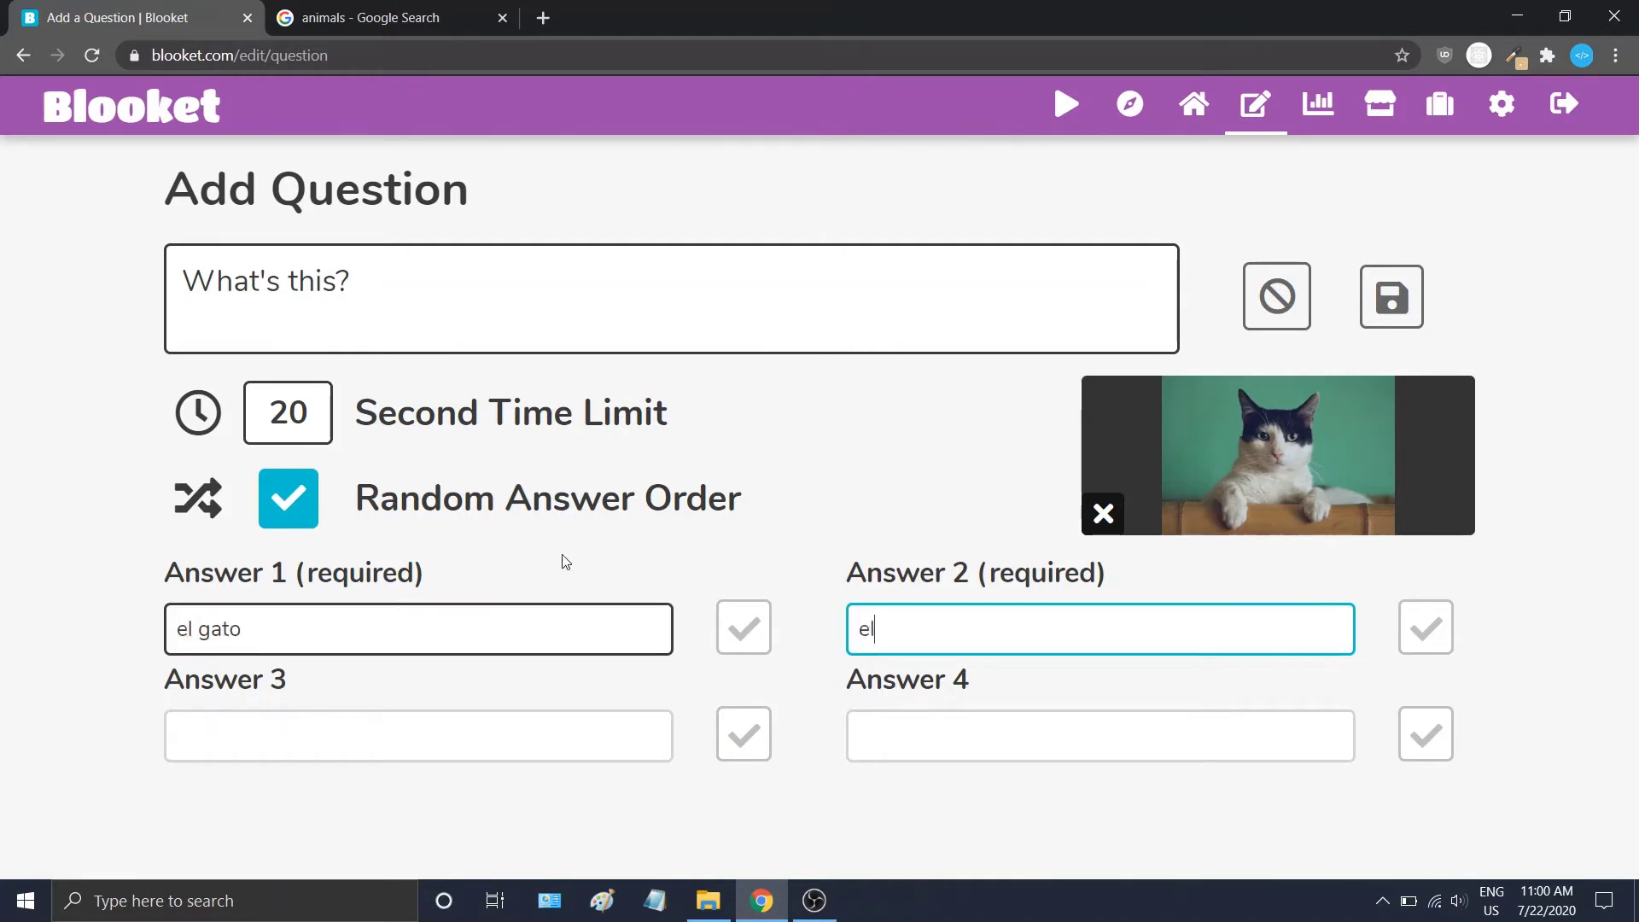
type(" perro")
Step: Turn Random Answer Order off and back on so it stays enabled
left_click(439, 620)
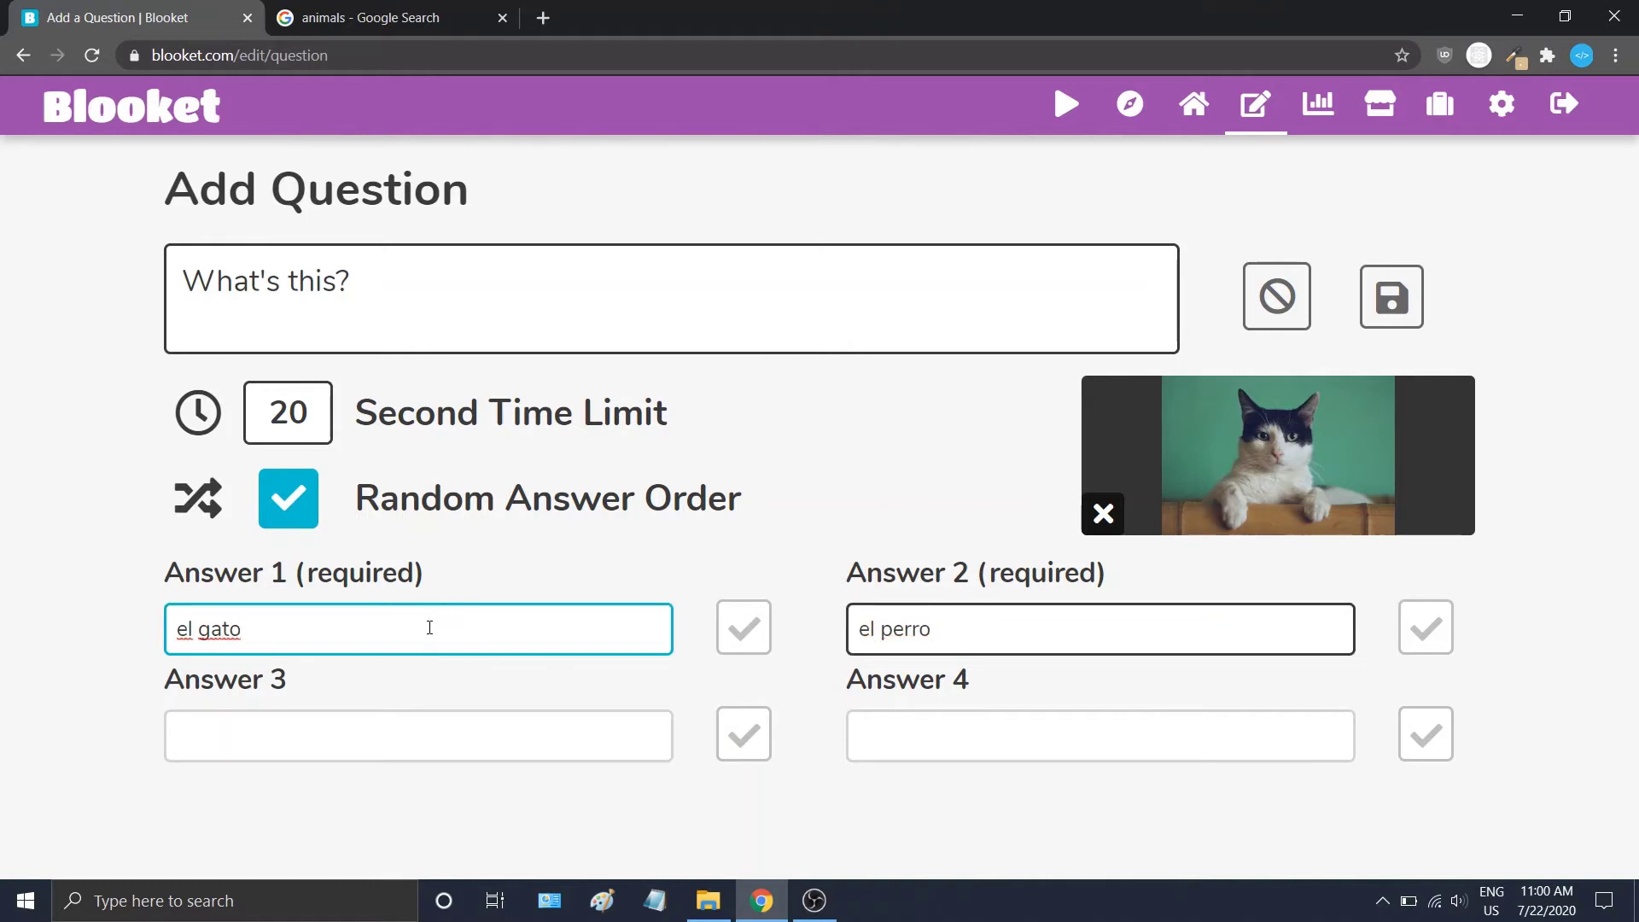
left_click(288, 498)
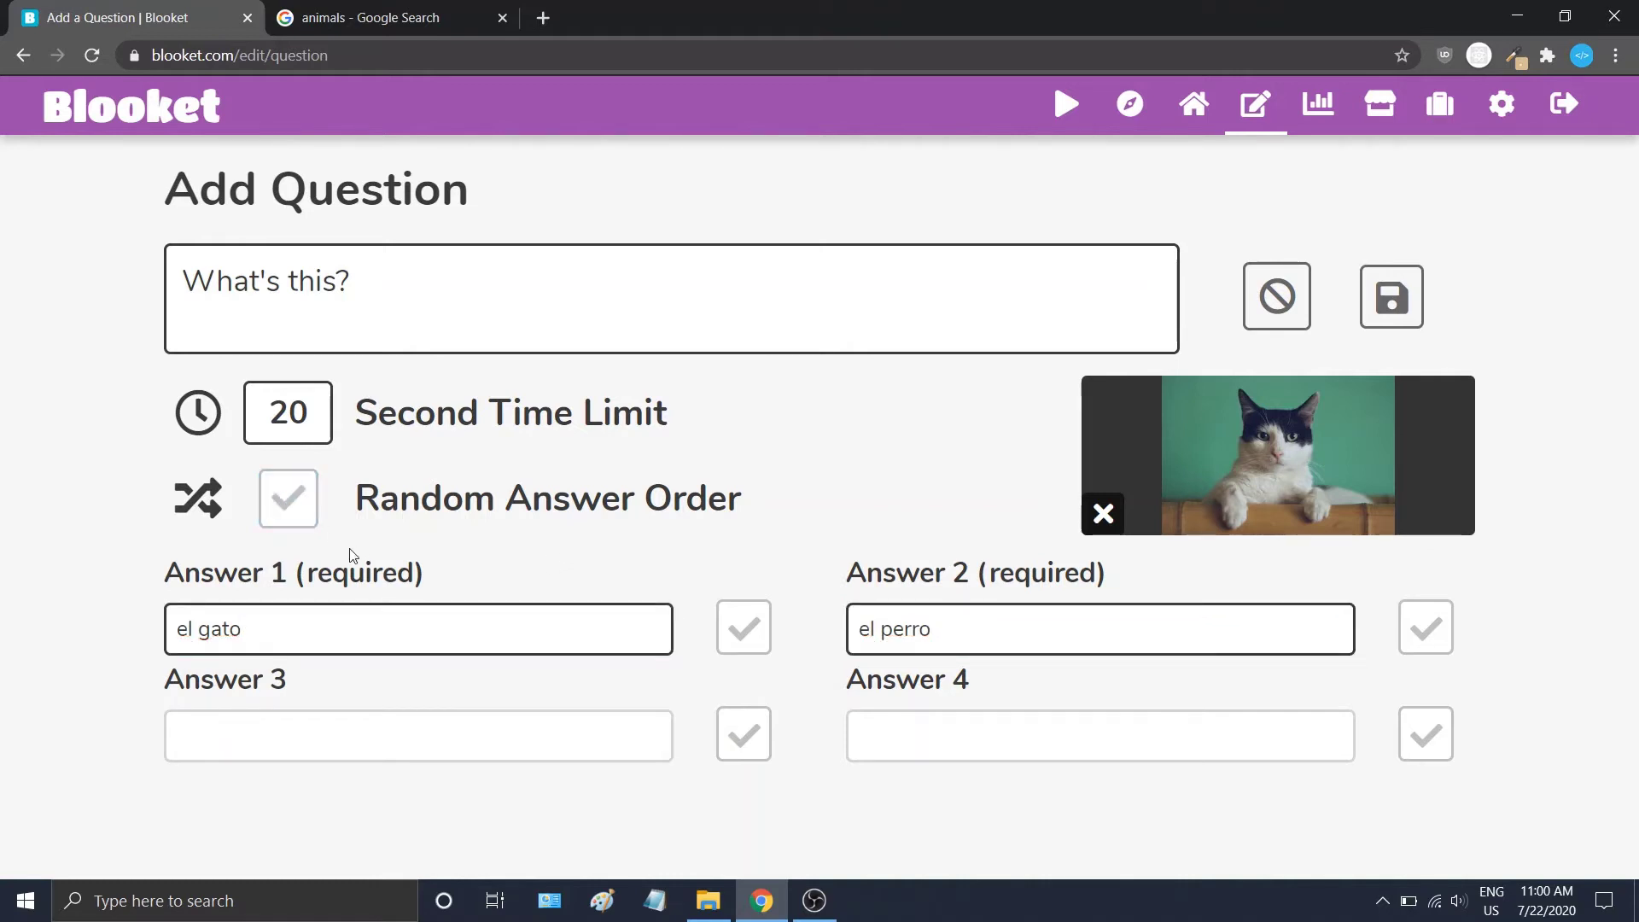
left_click(275, 639)
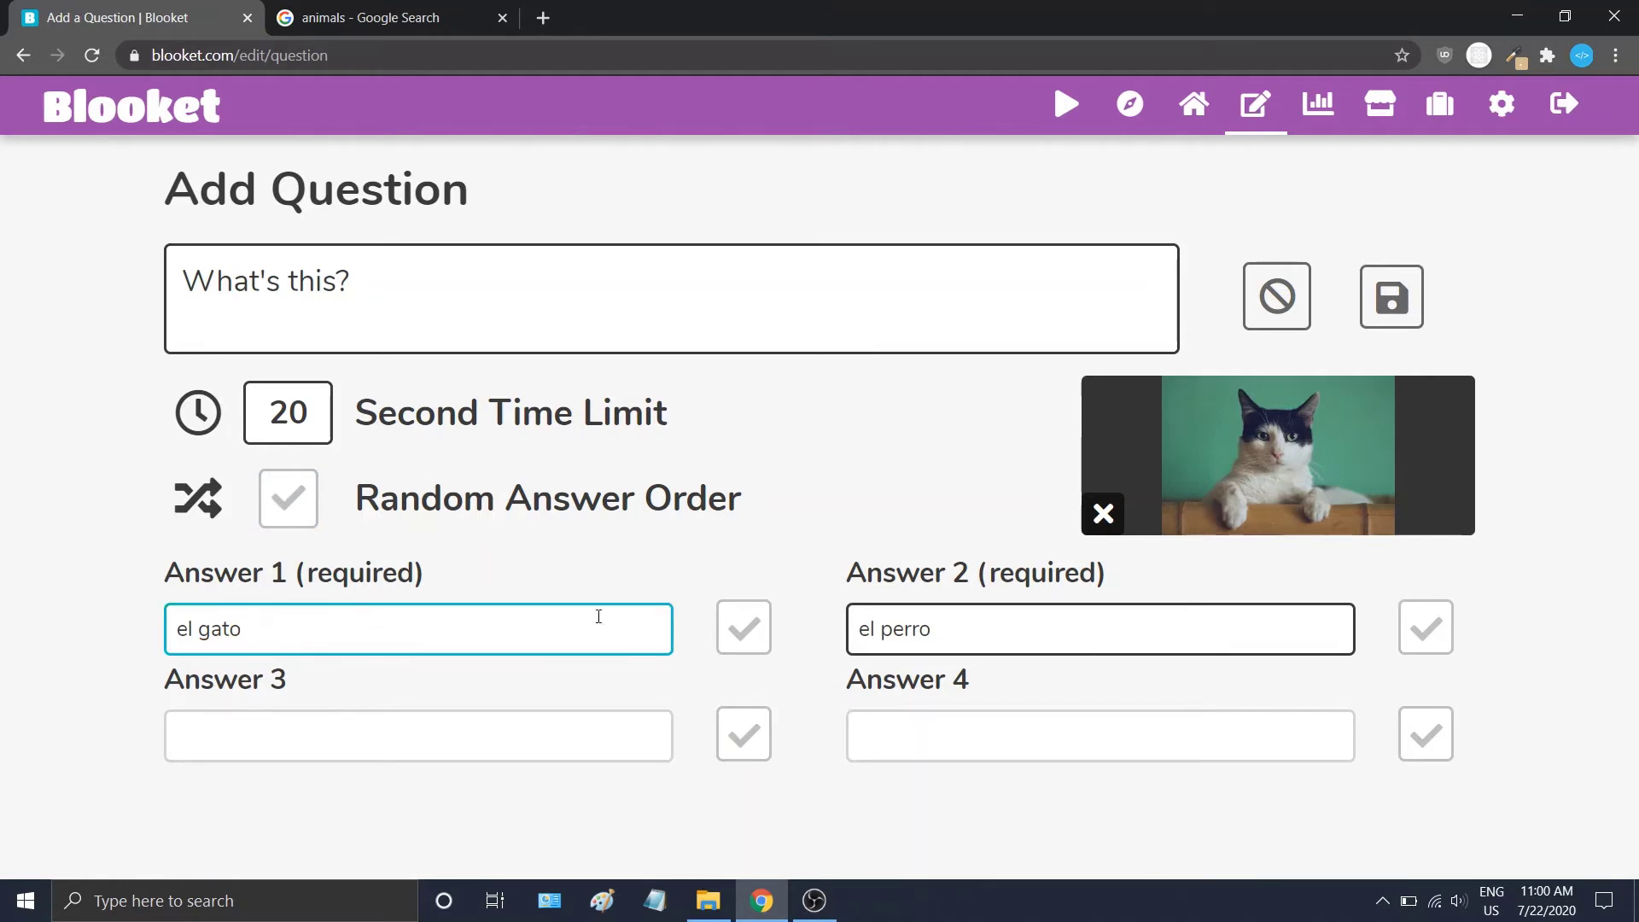
left_click(298, 509)
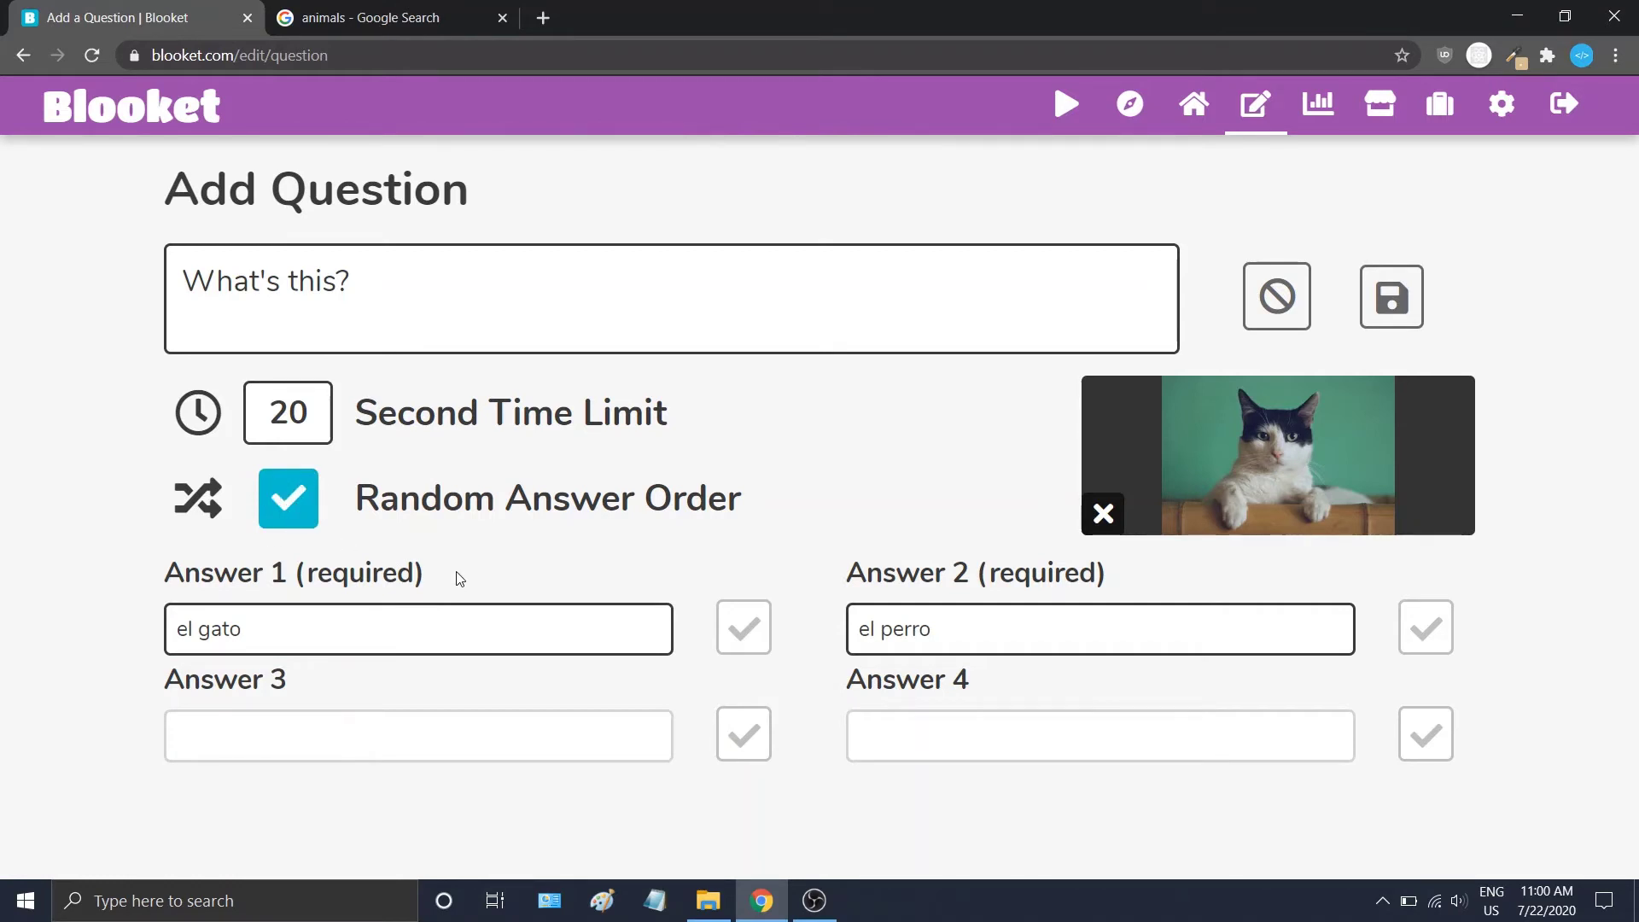
left_click(468, 732)
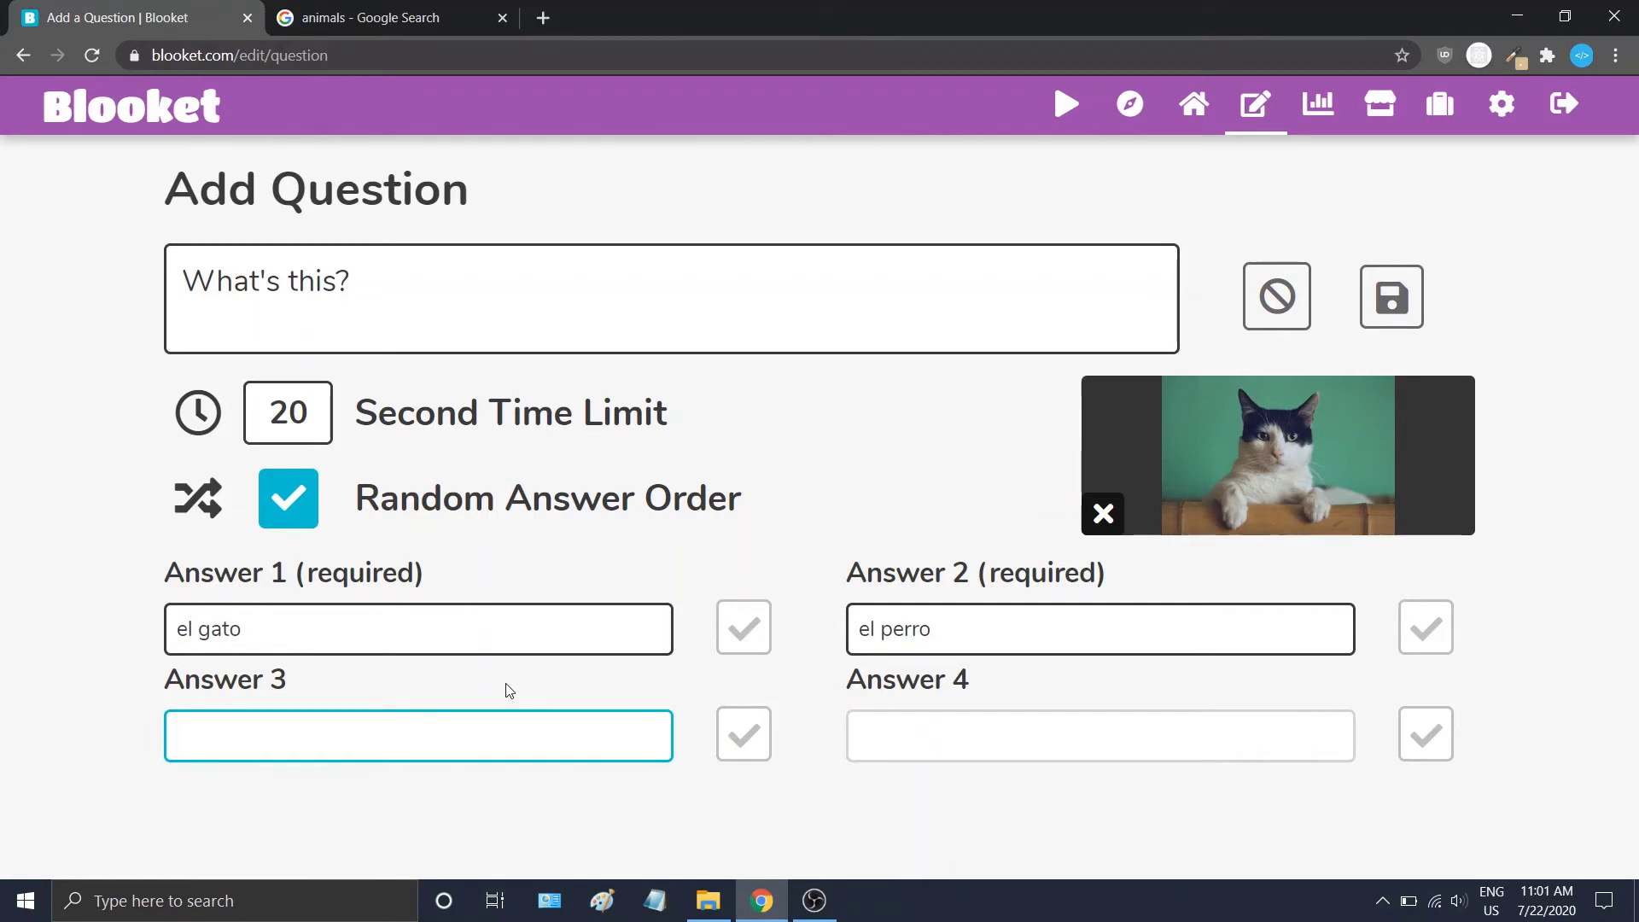
Step: Mark 'el gato' as the correct answer and save the cat question as question 1
left_click(810, 674)
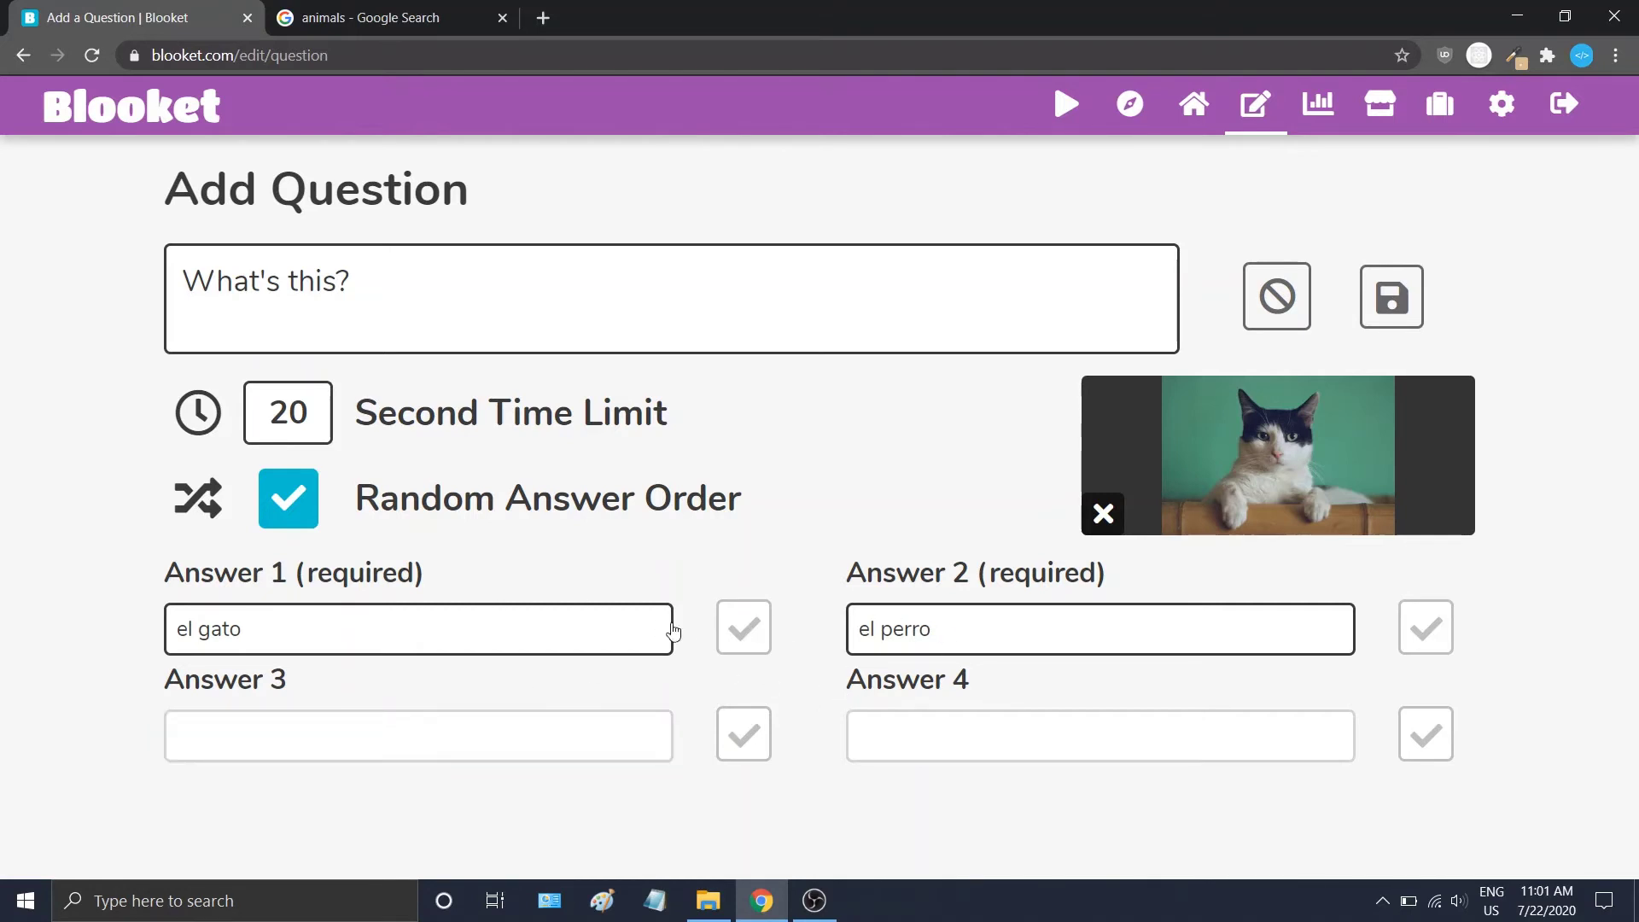
left_click(1398, 316)
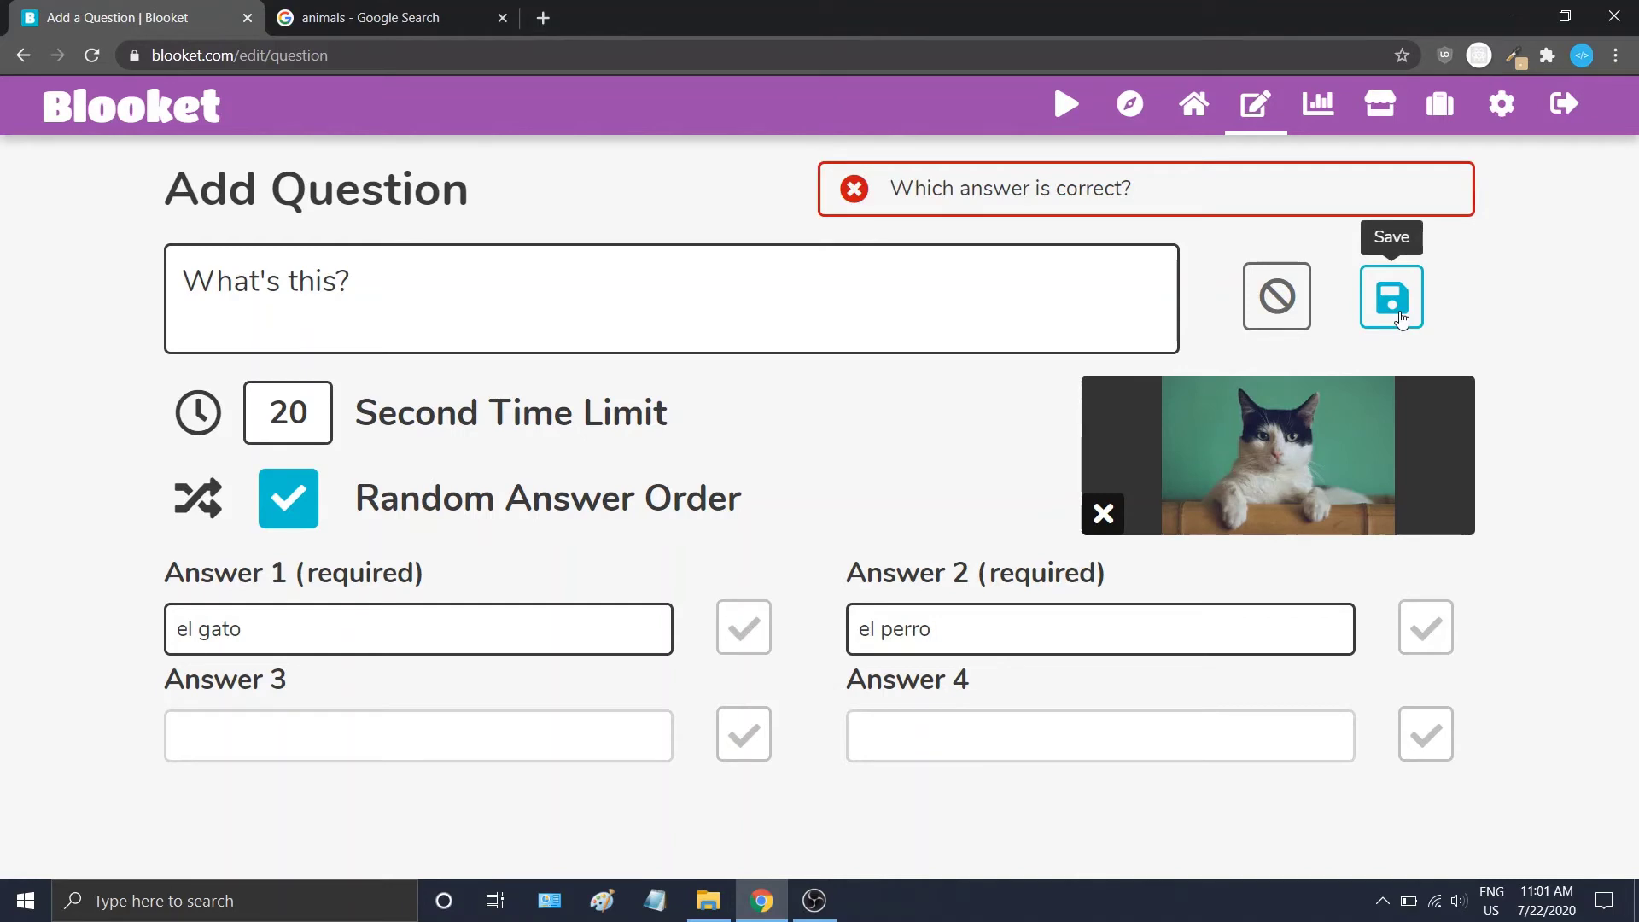
left_click_drag(1221, 189, 879, 190)
left_click(1213, 190)
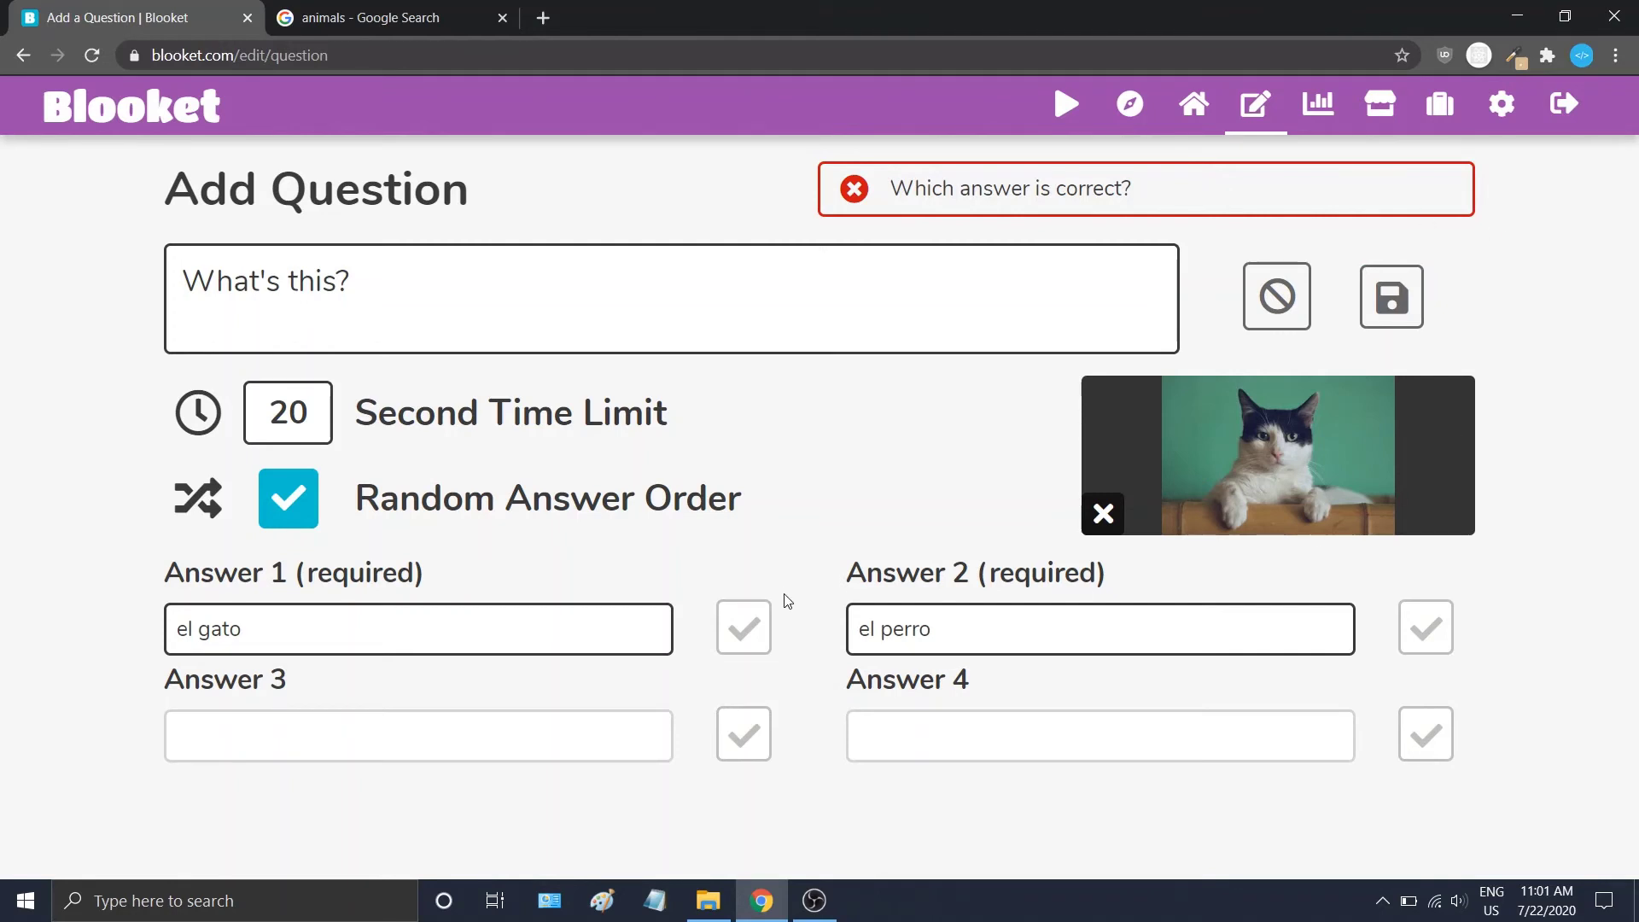
left_click(755, 646)
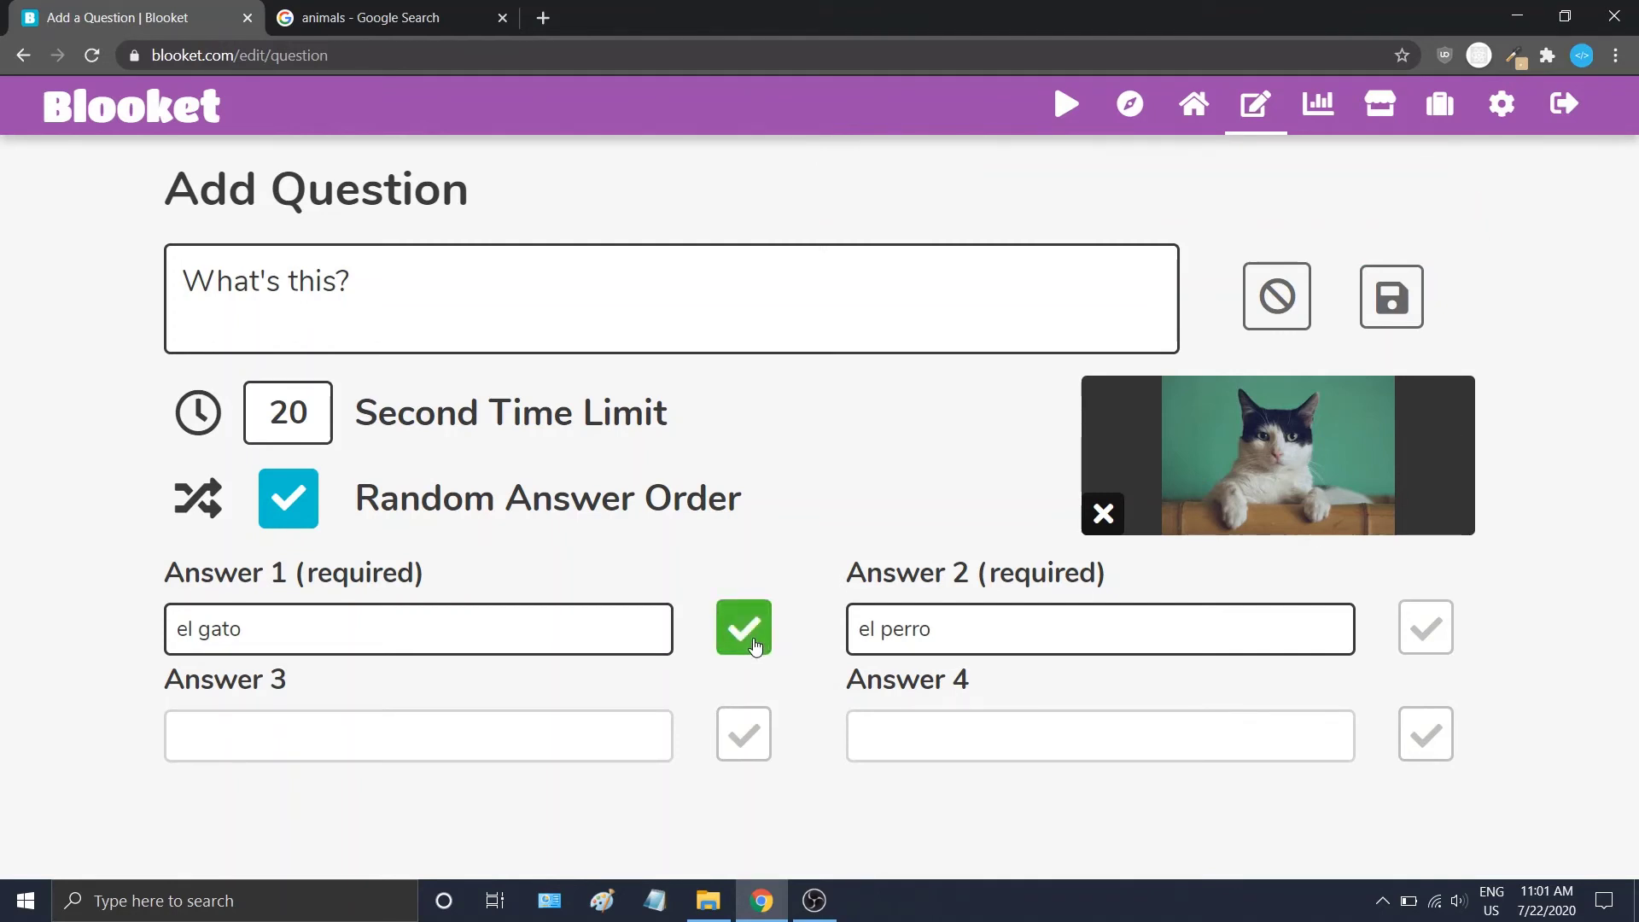
left_click(1391, 303)
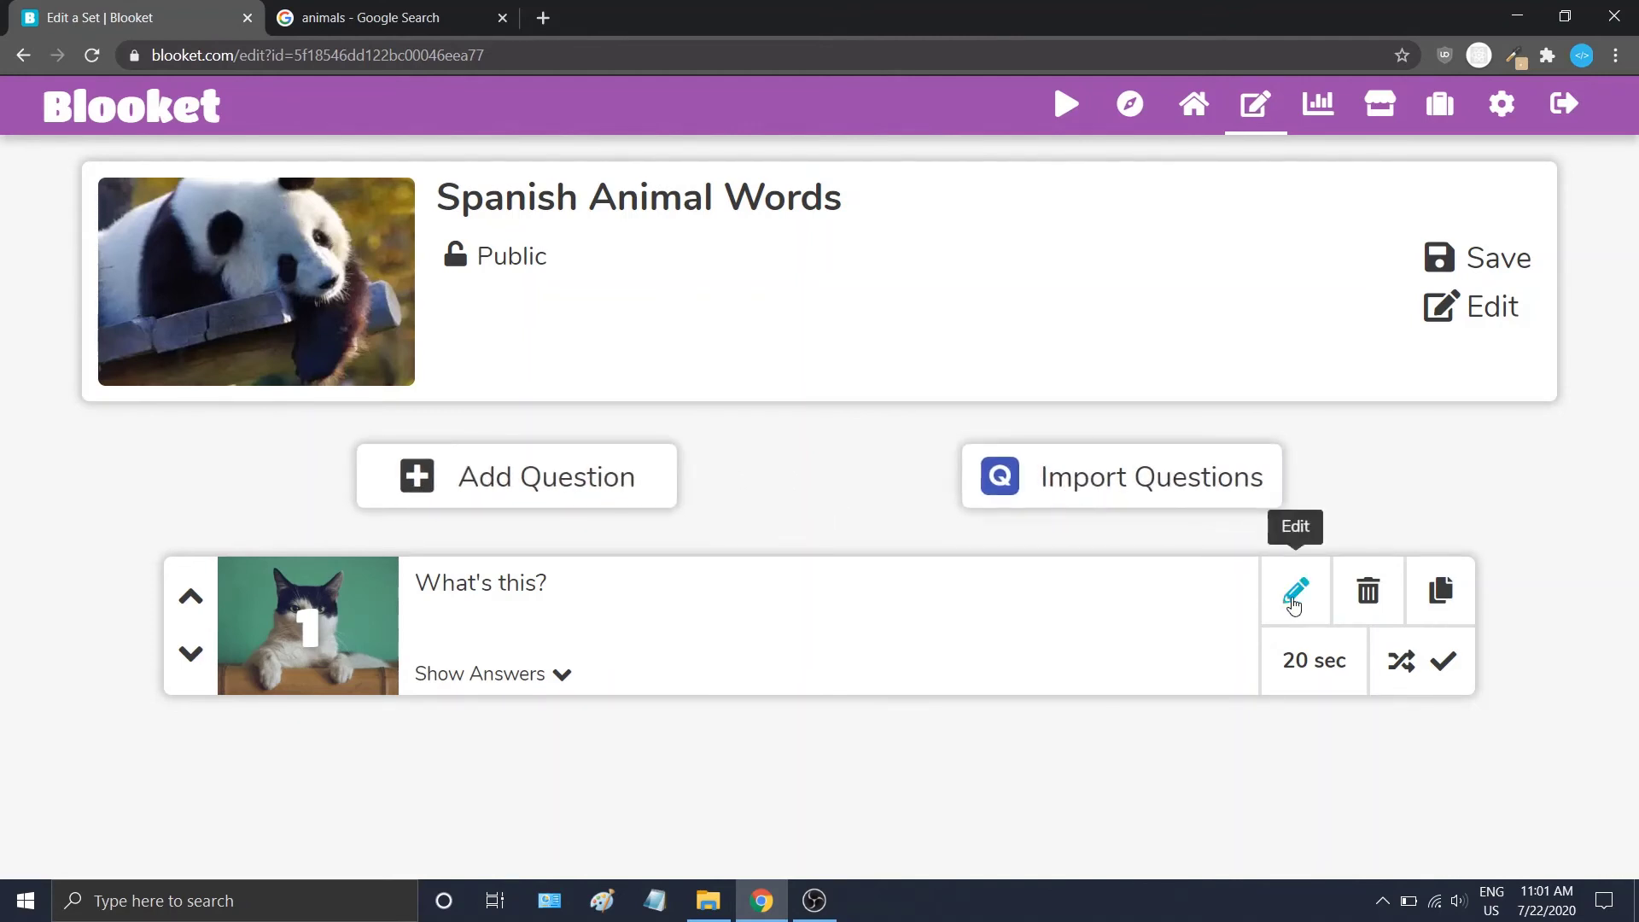
Step: Reopen and re-save question 1, then duplicate it to create question 2
left_click(1294, 603)
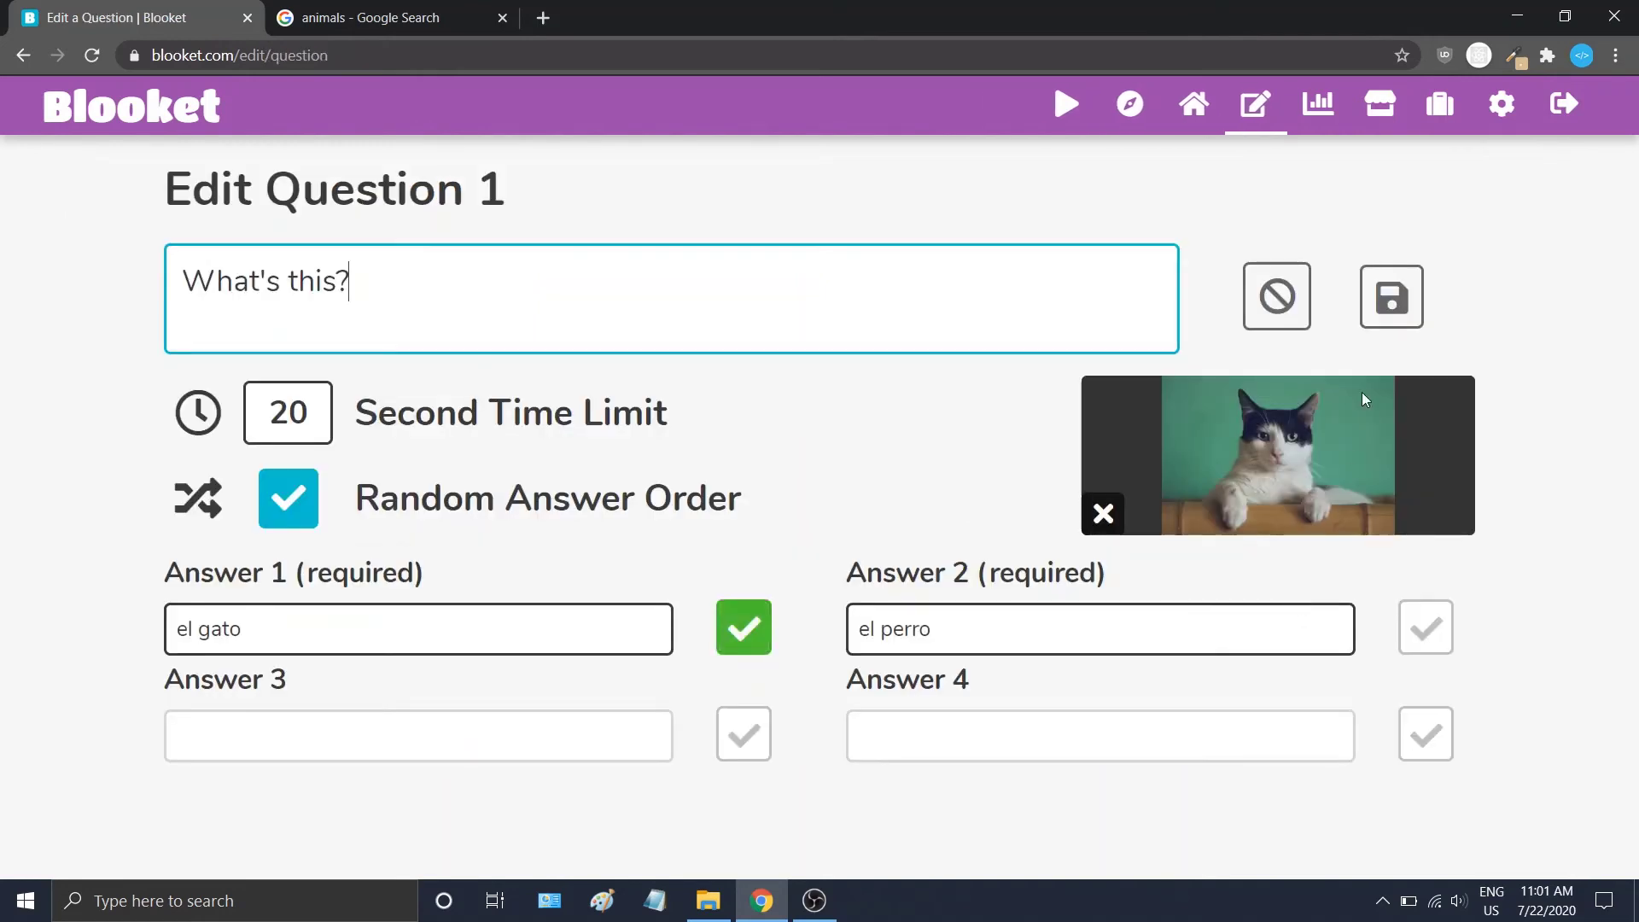
left_click(1398, 301)
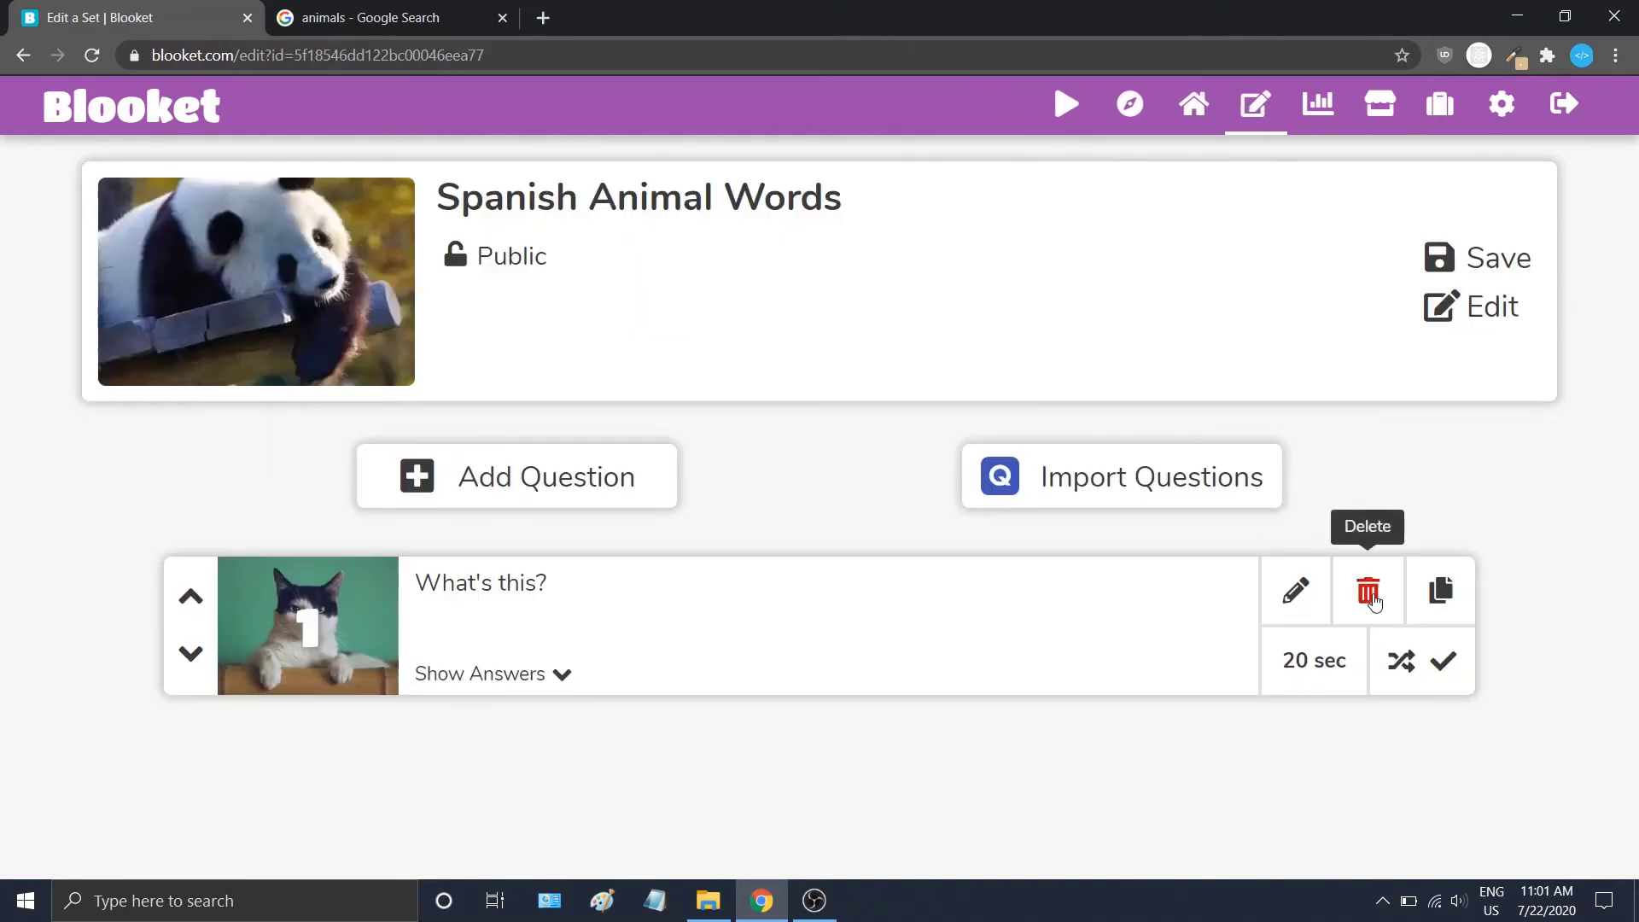
left_click(1440, 592)
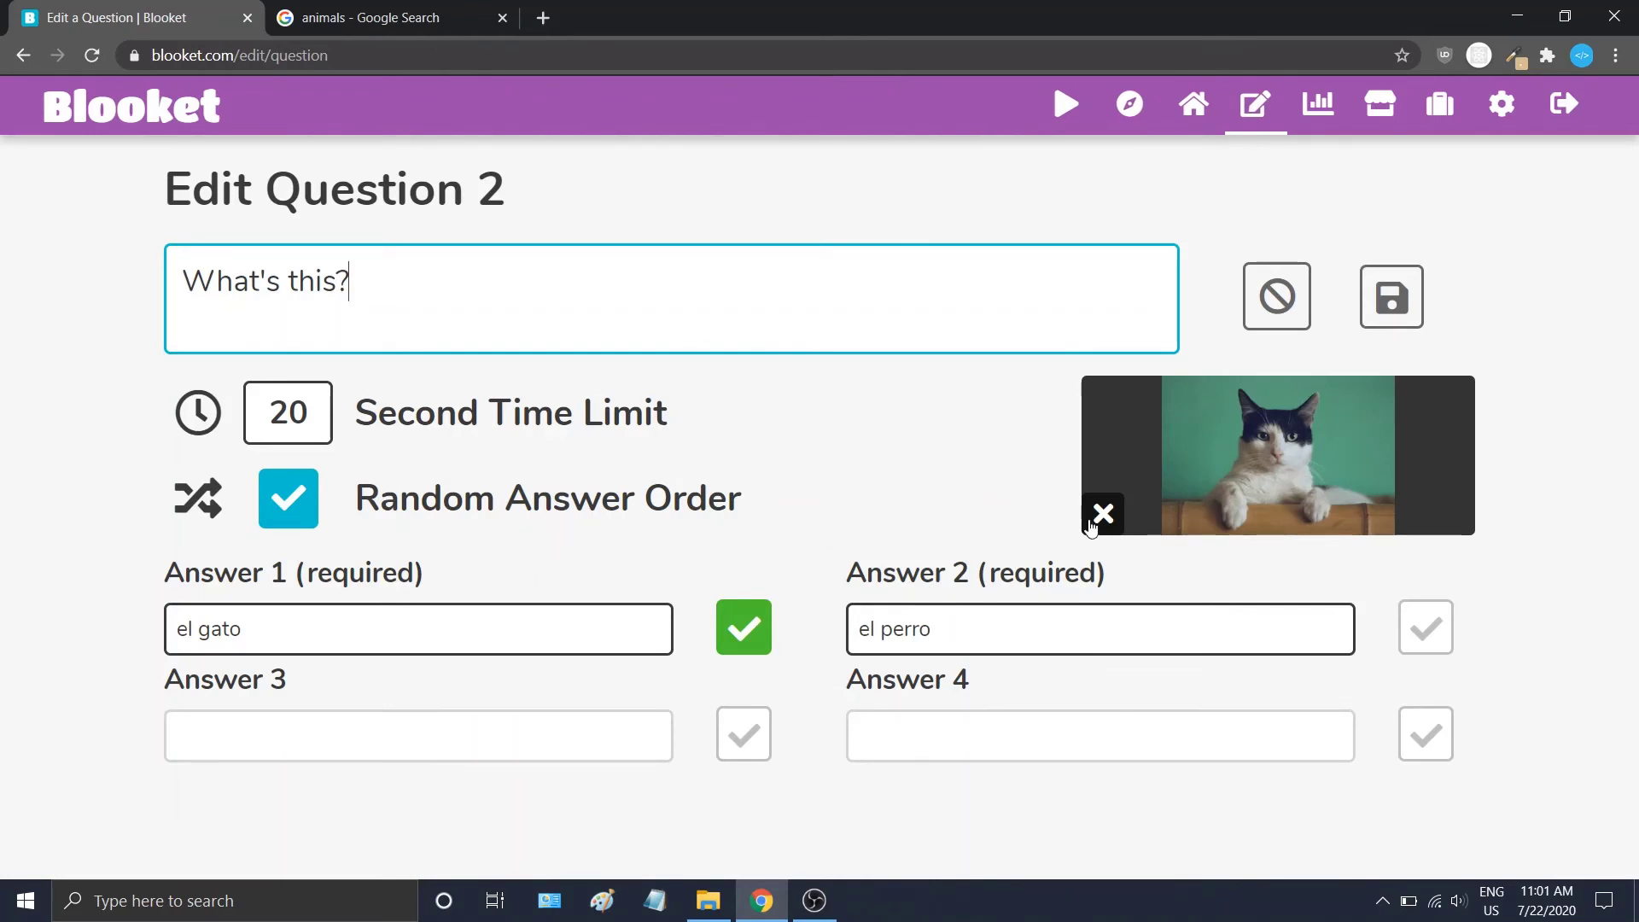
Step: Replace question 2's cat picture with an orange corgi photo from a 'dog' image search
left_click(1101, 513)
left_click(1180, 503)
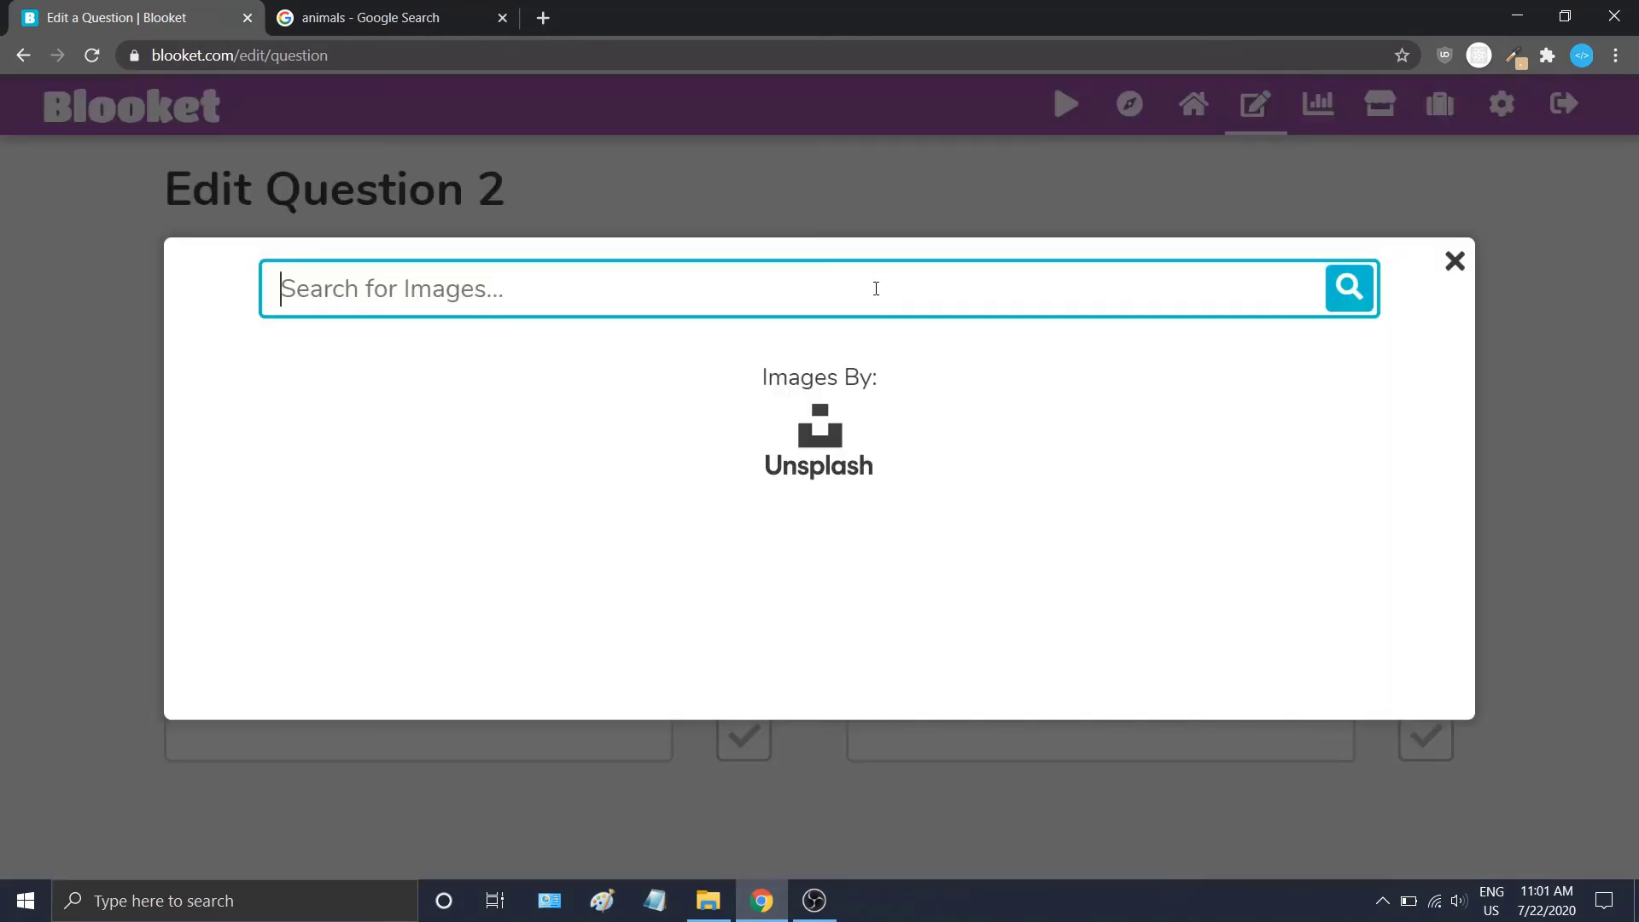
type("dog")
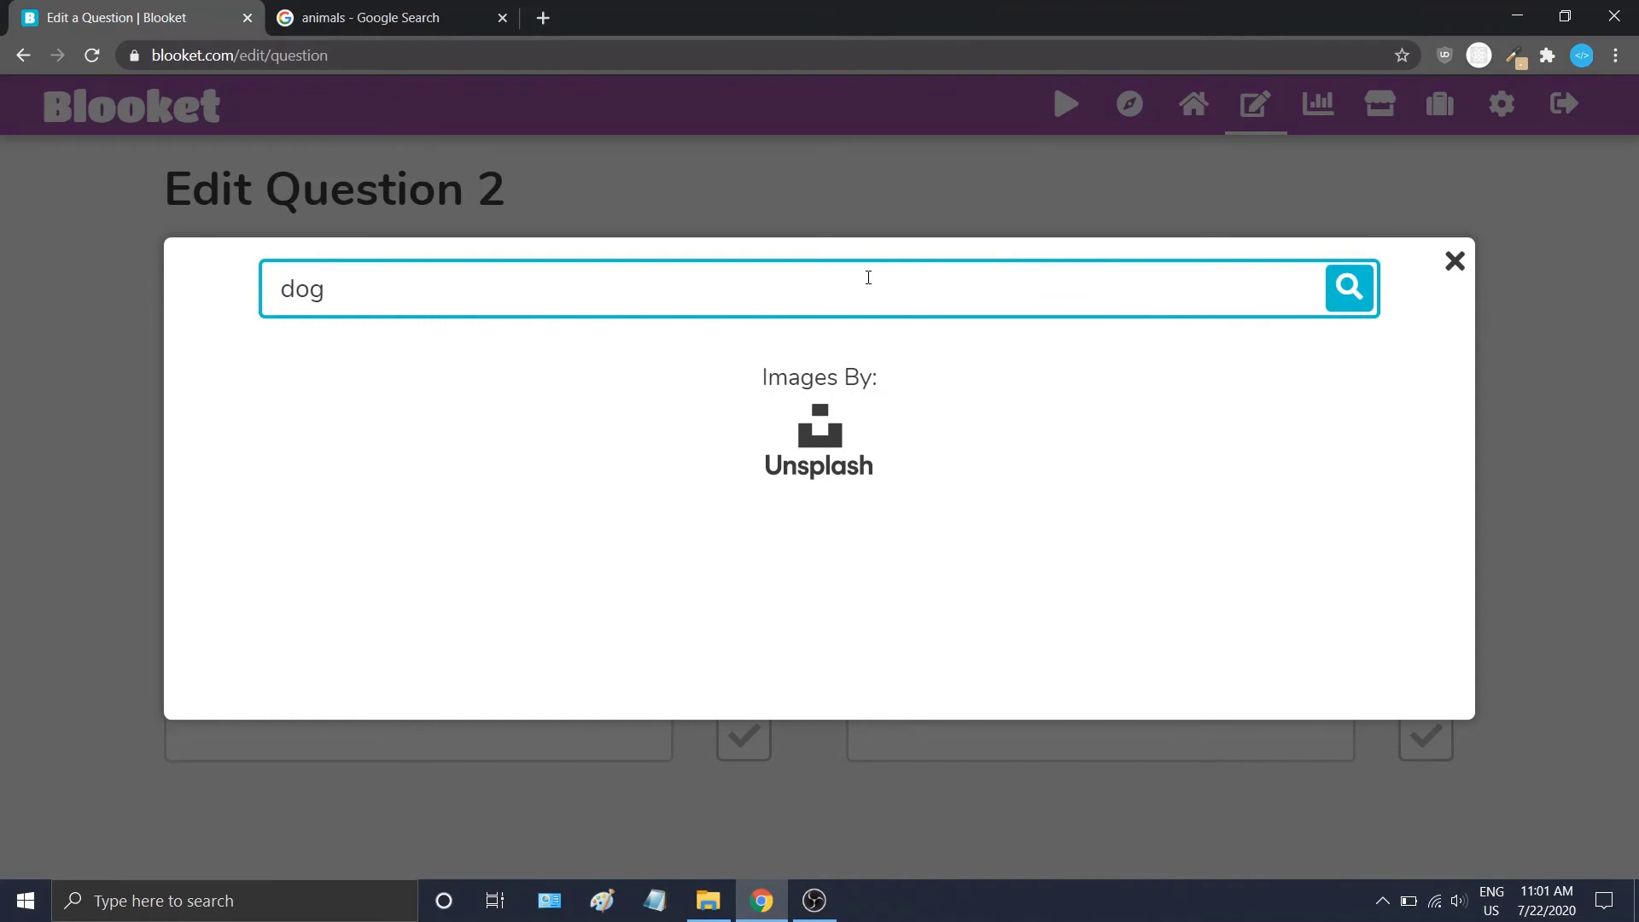
key("Return")
left_click(745, 330)
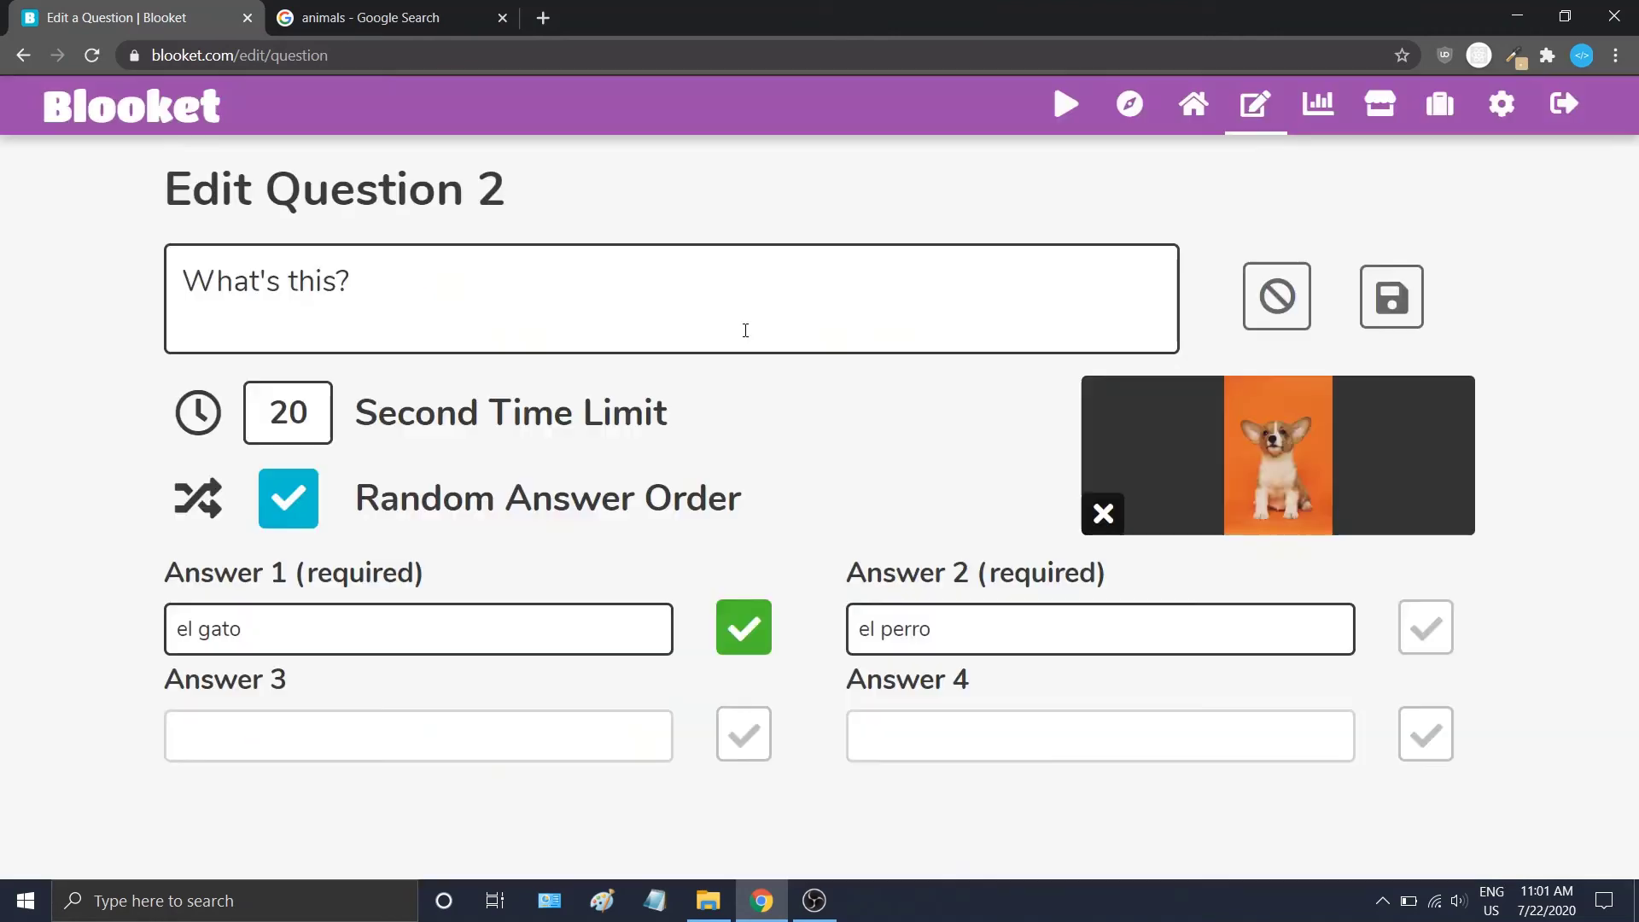
Step: Move the correct mark from 'el gato' to 'el perro' and save question 2
left_click(751, 627)
left_click(1424, 627)
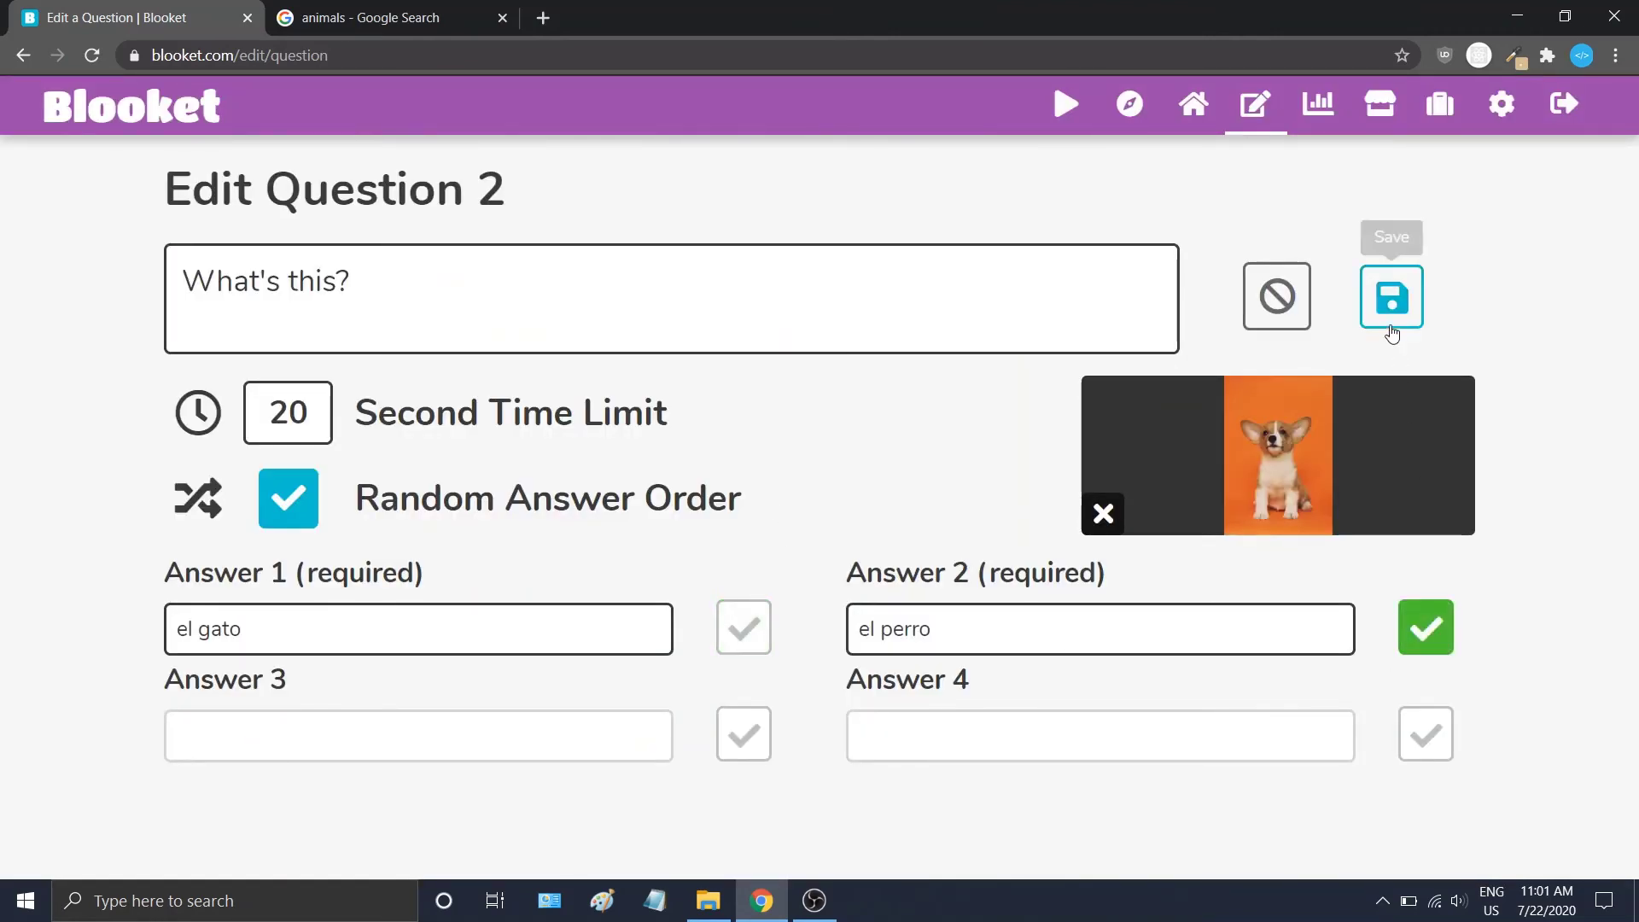
left_click(1392, 299)
scroll(867, 636, "down", 1)
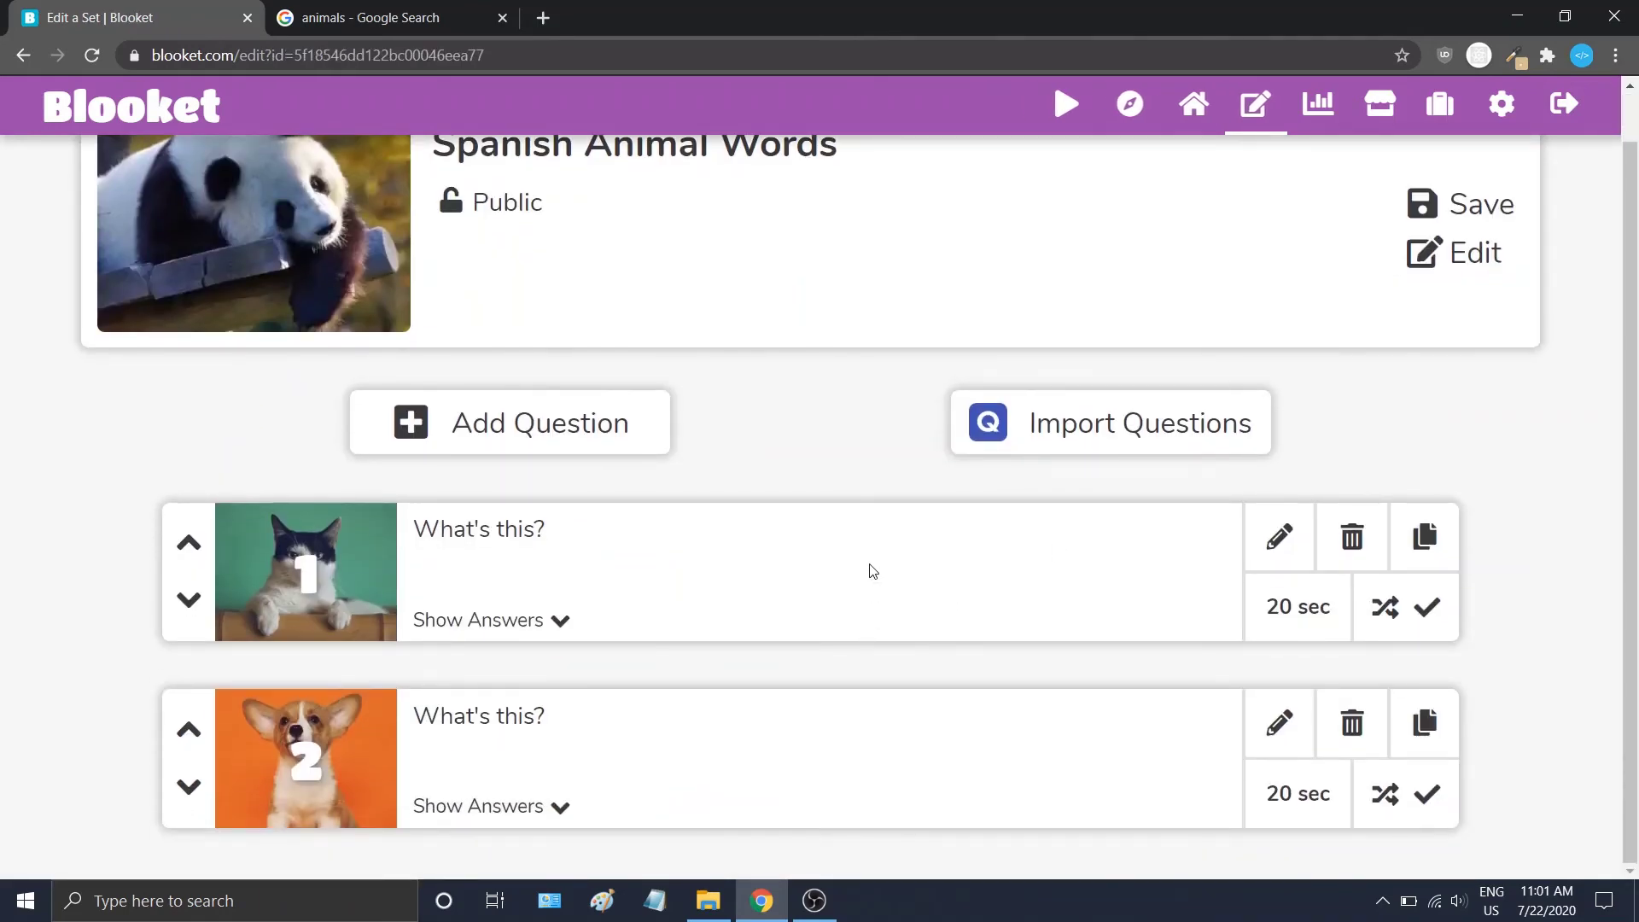
Step: Reopen the Spanish Animal Words title and cover settings and keep them unchanged
scroll(872, 570, "up", 1)
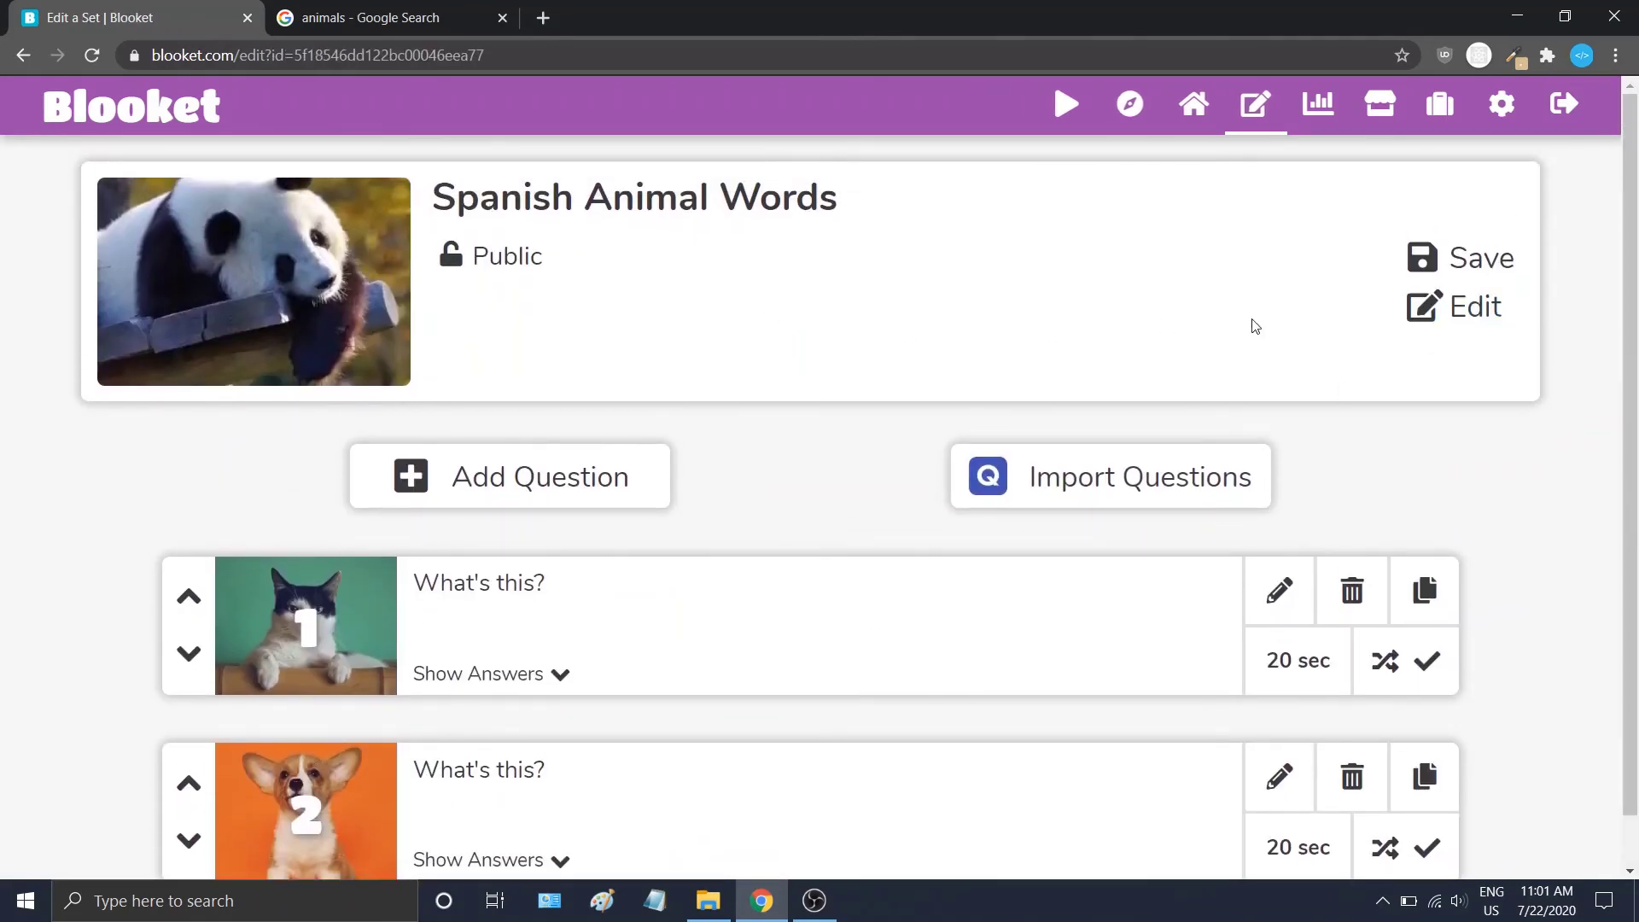
left_click(1419, 316)
left_click(1417, 682)
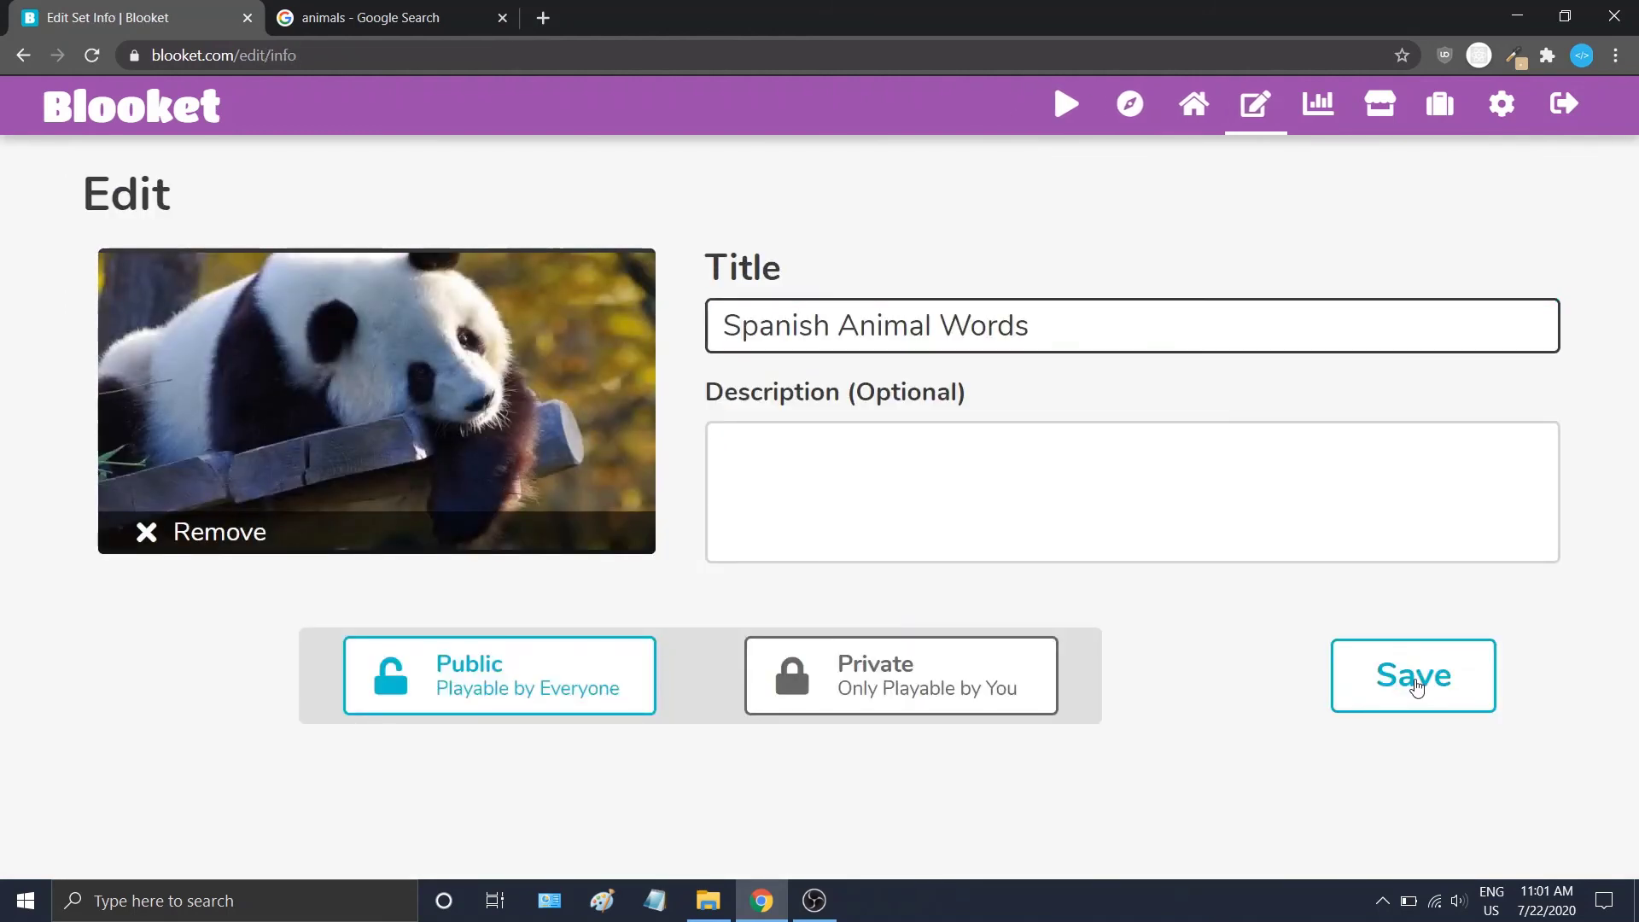
Step: Move the corgi dog question to first place and save the 2-question set to My Sets
scroll(863, 538, "down", 1)
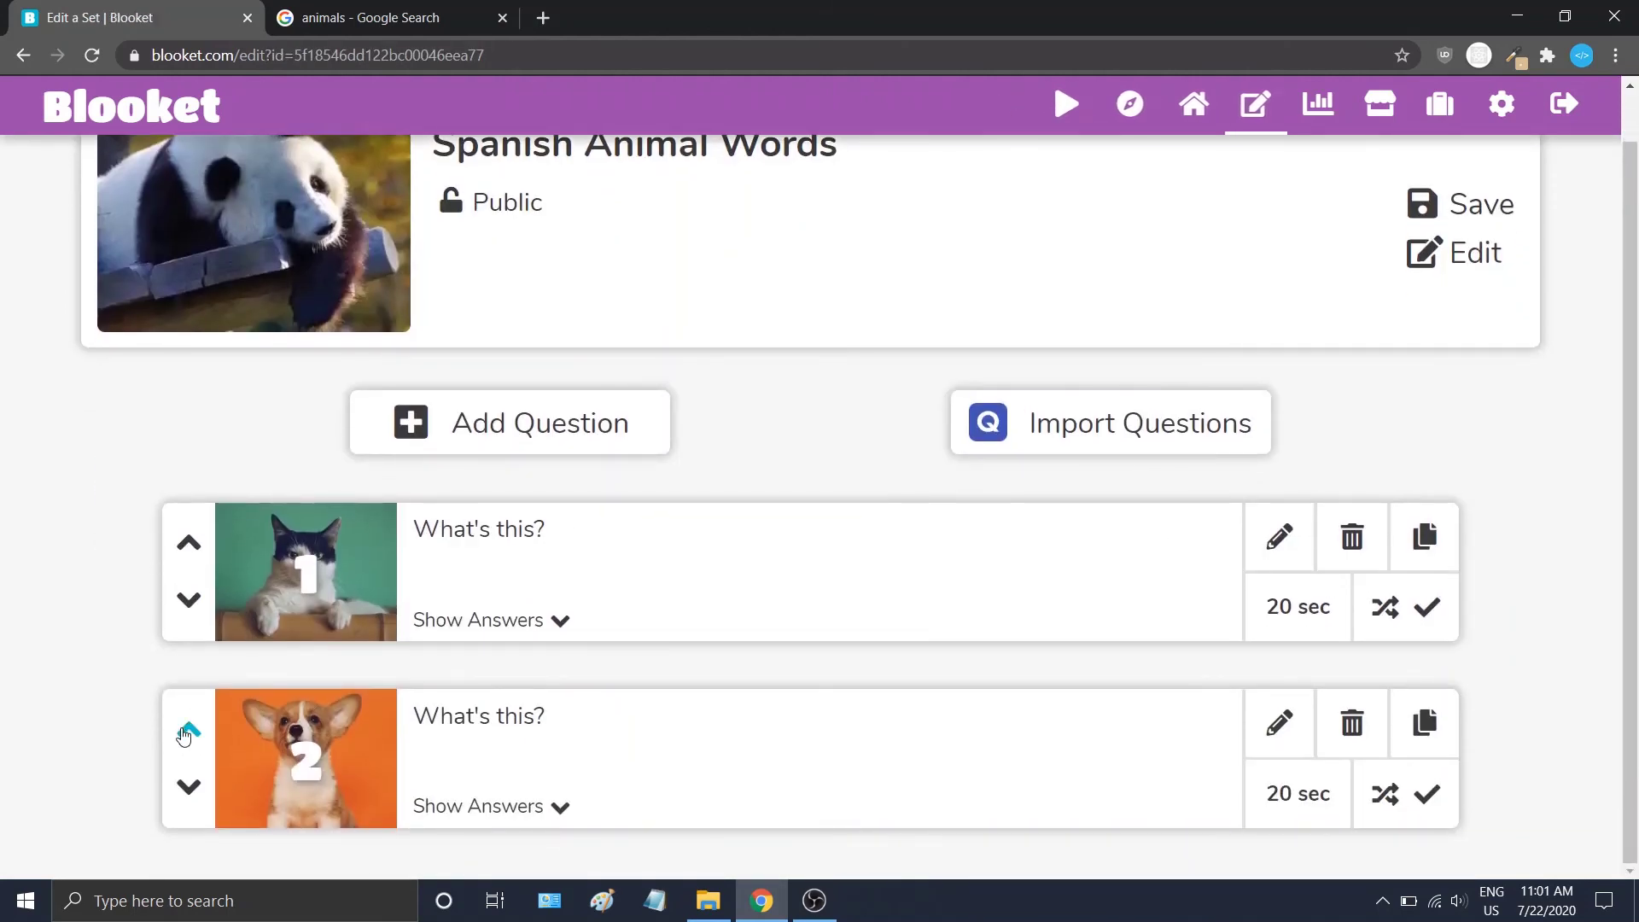
left_click(184, 732)
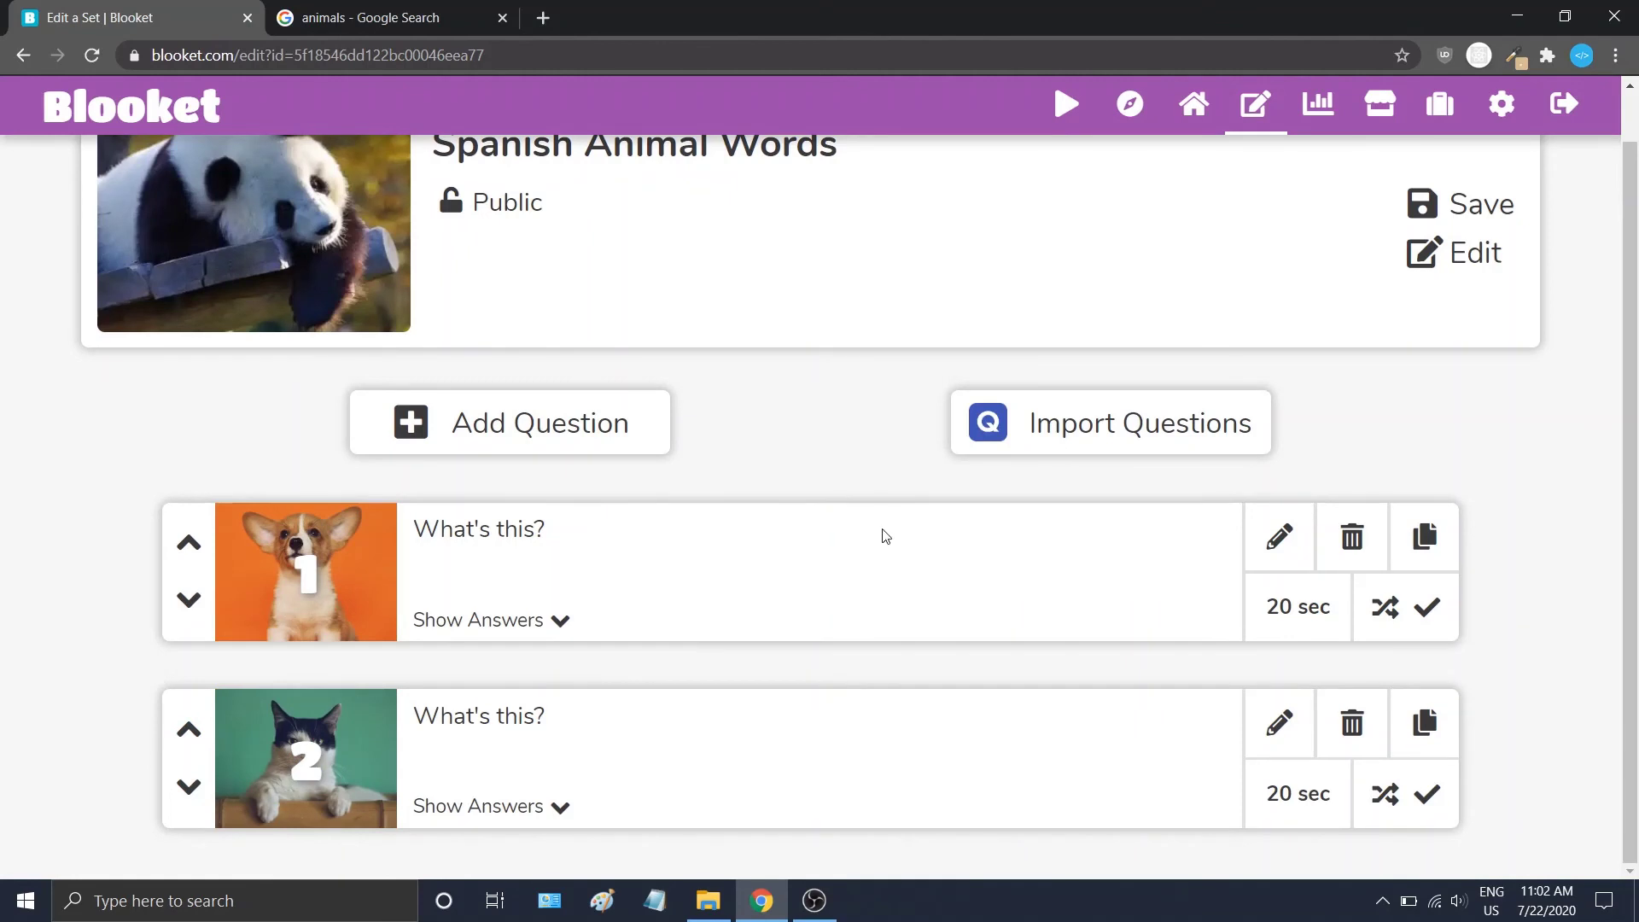
scroll(871, 526, "up", 1)
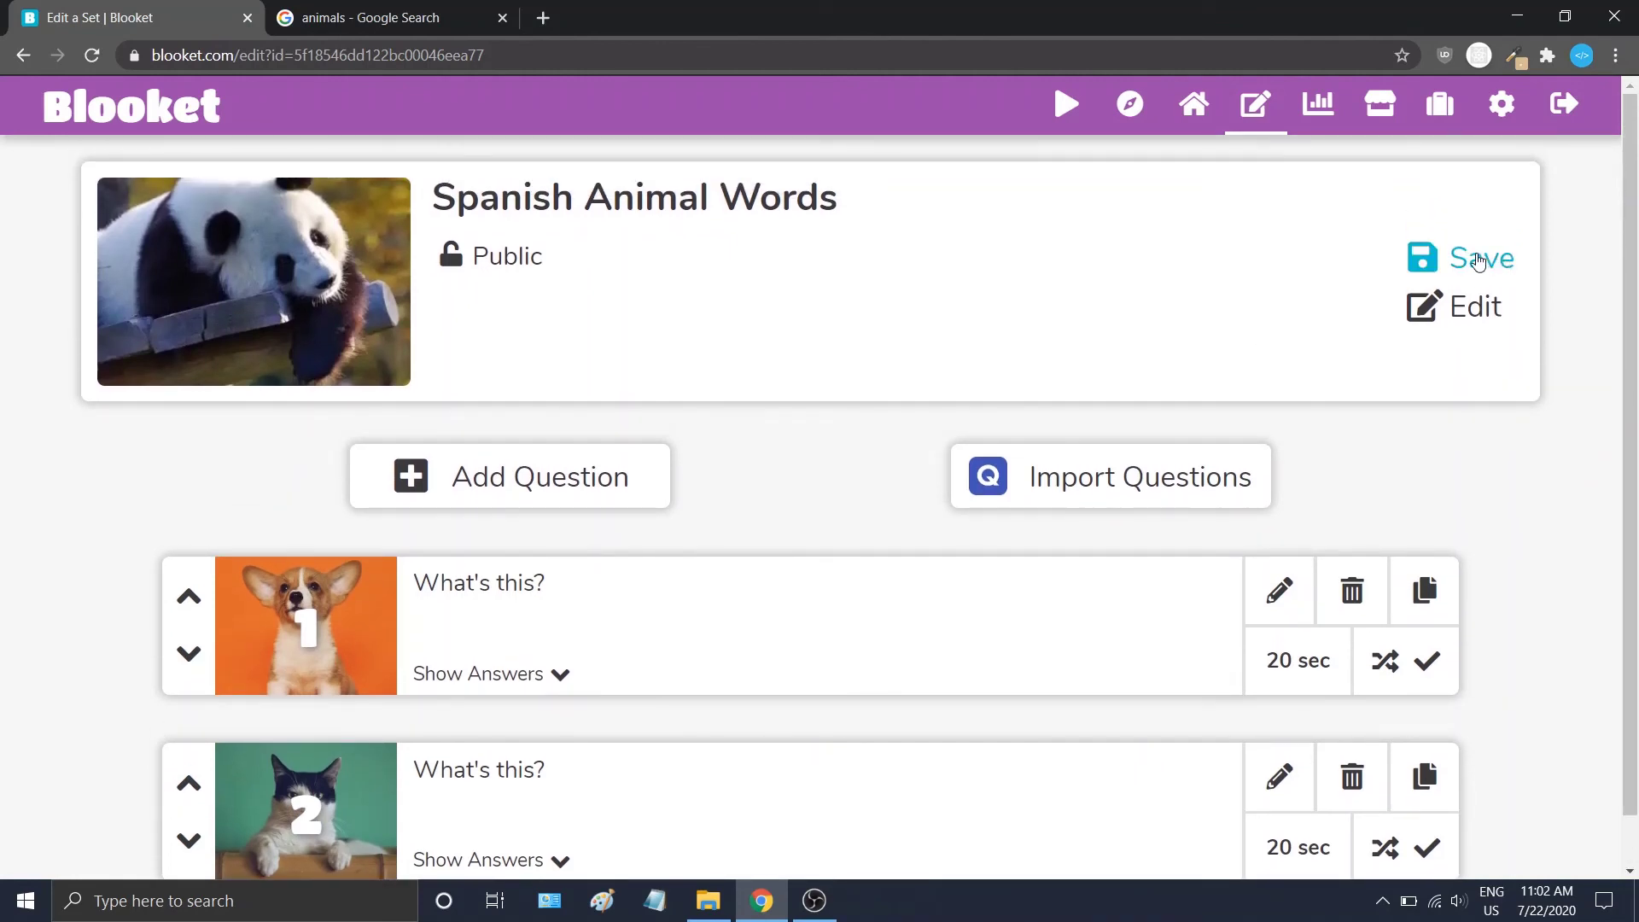
left_click(1479, 260)
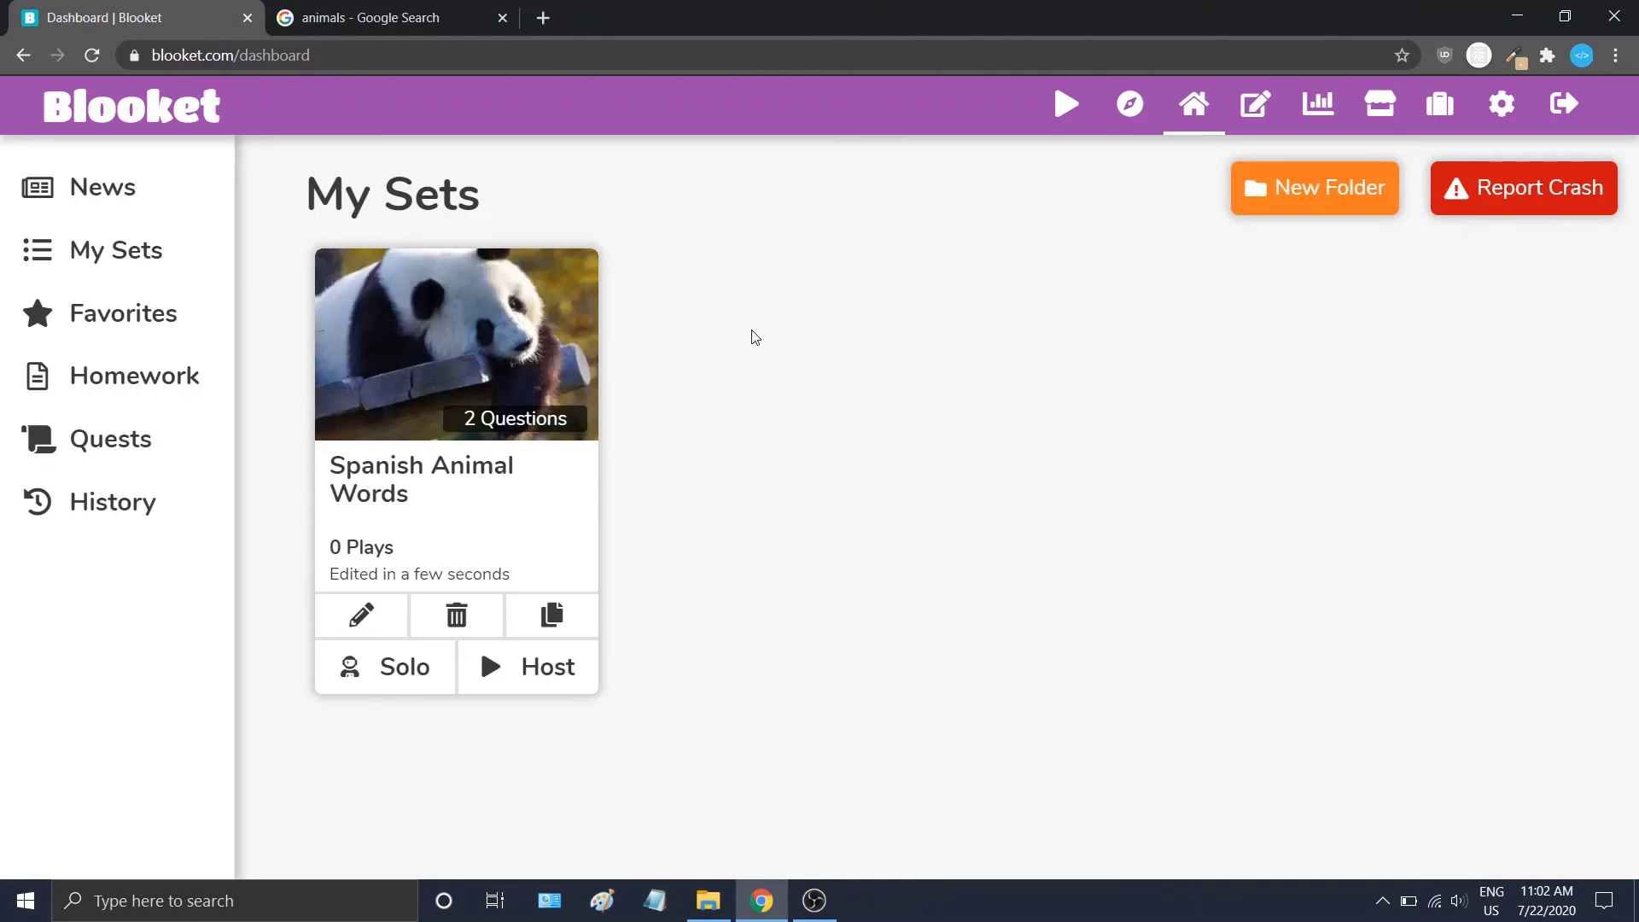
left_click_drag(475, 493, 306, 447)
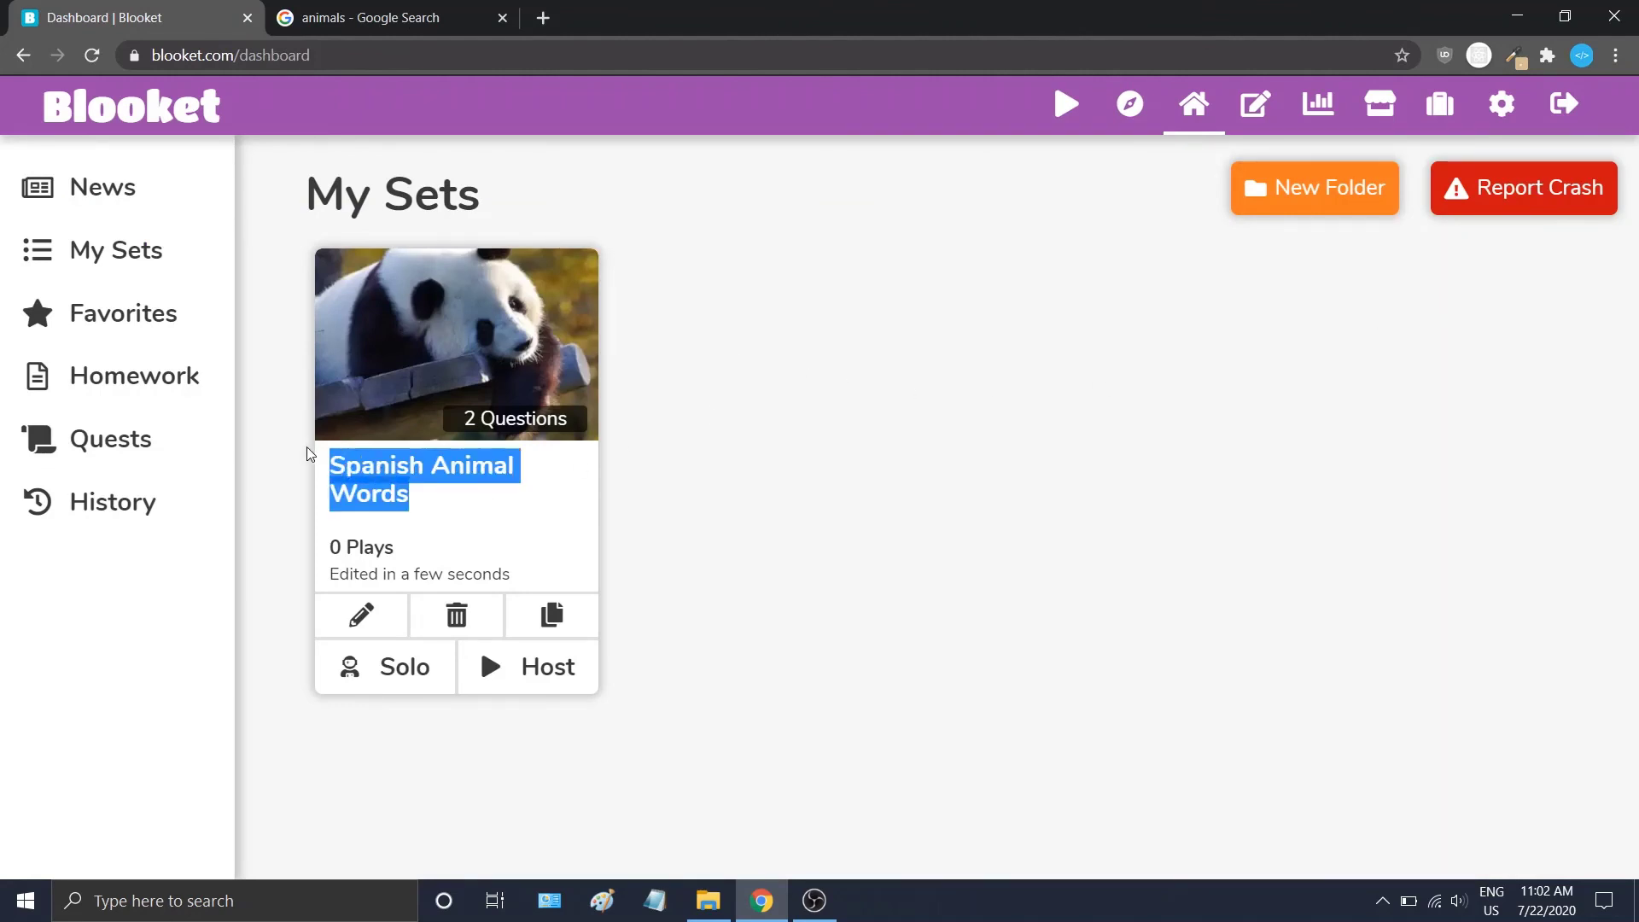
left_click(494, 502)
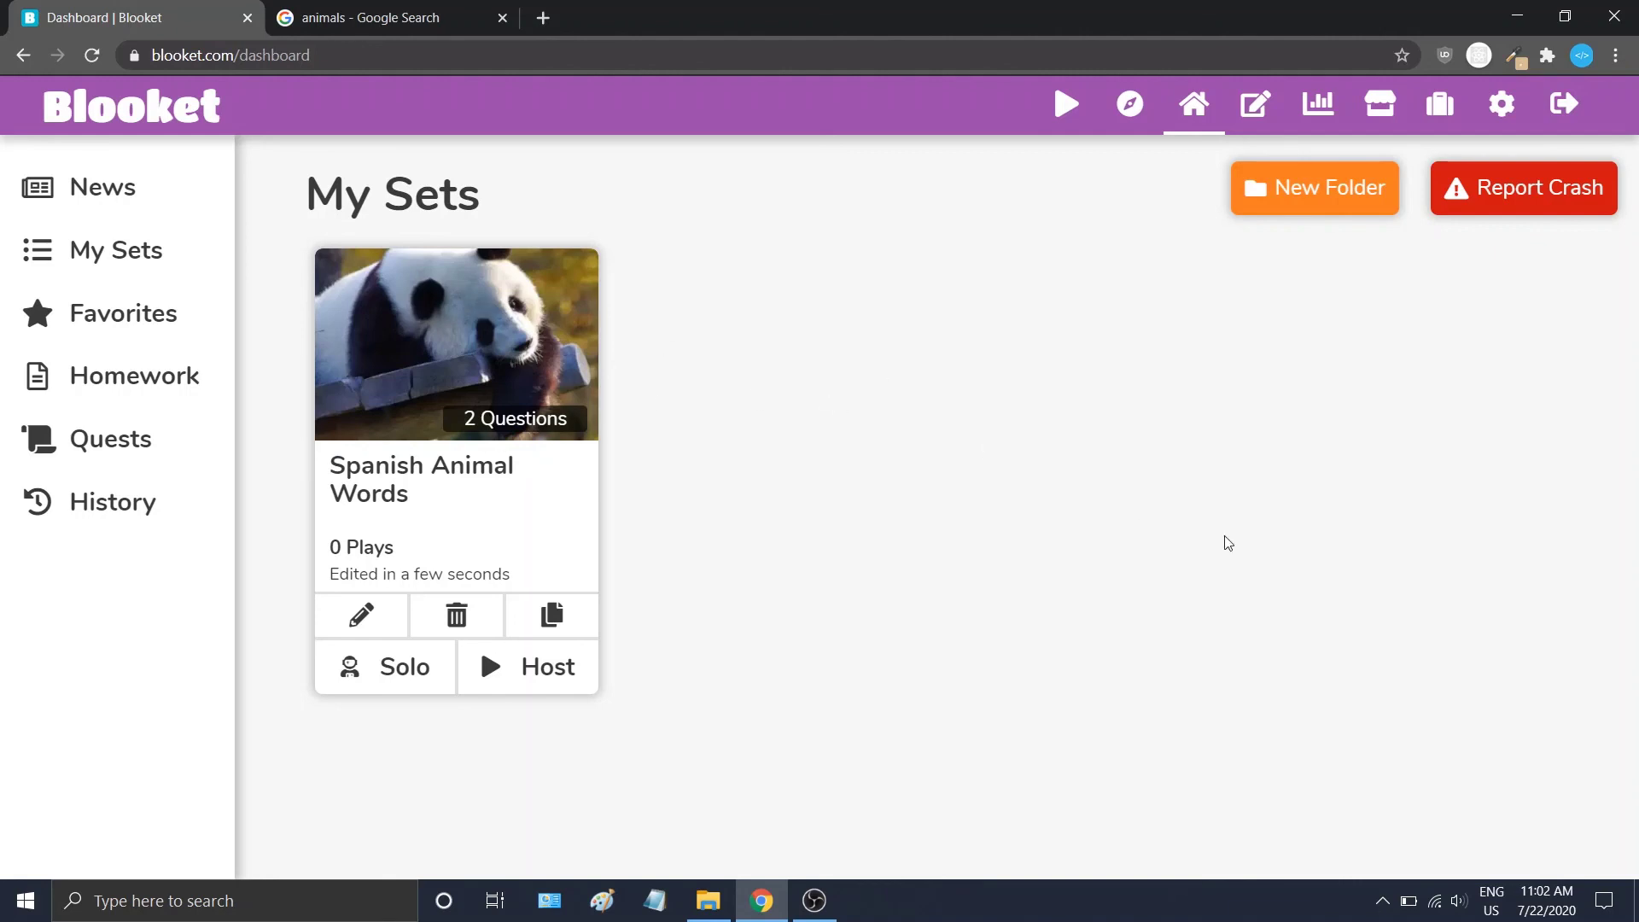
left_click(368, 616)
left_click(1434, 260)
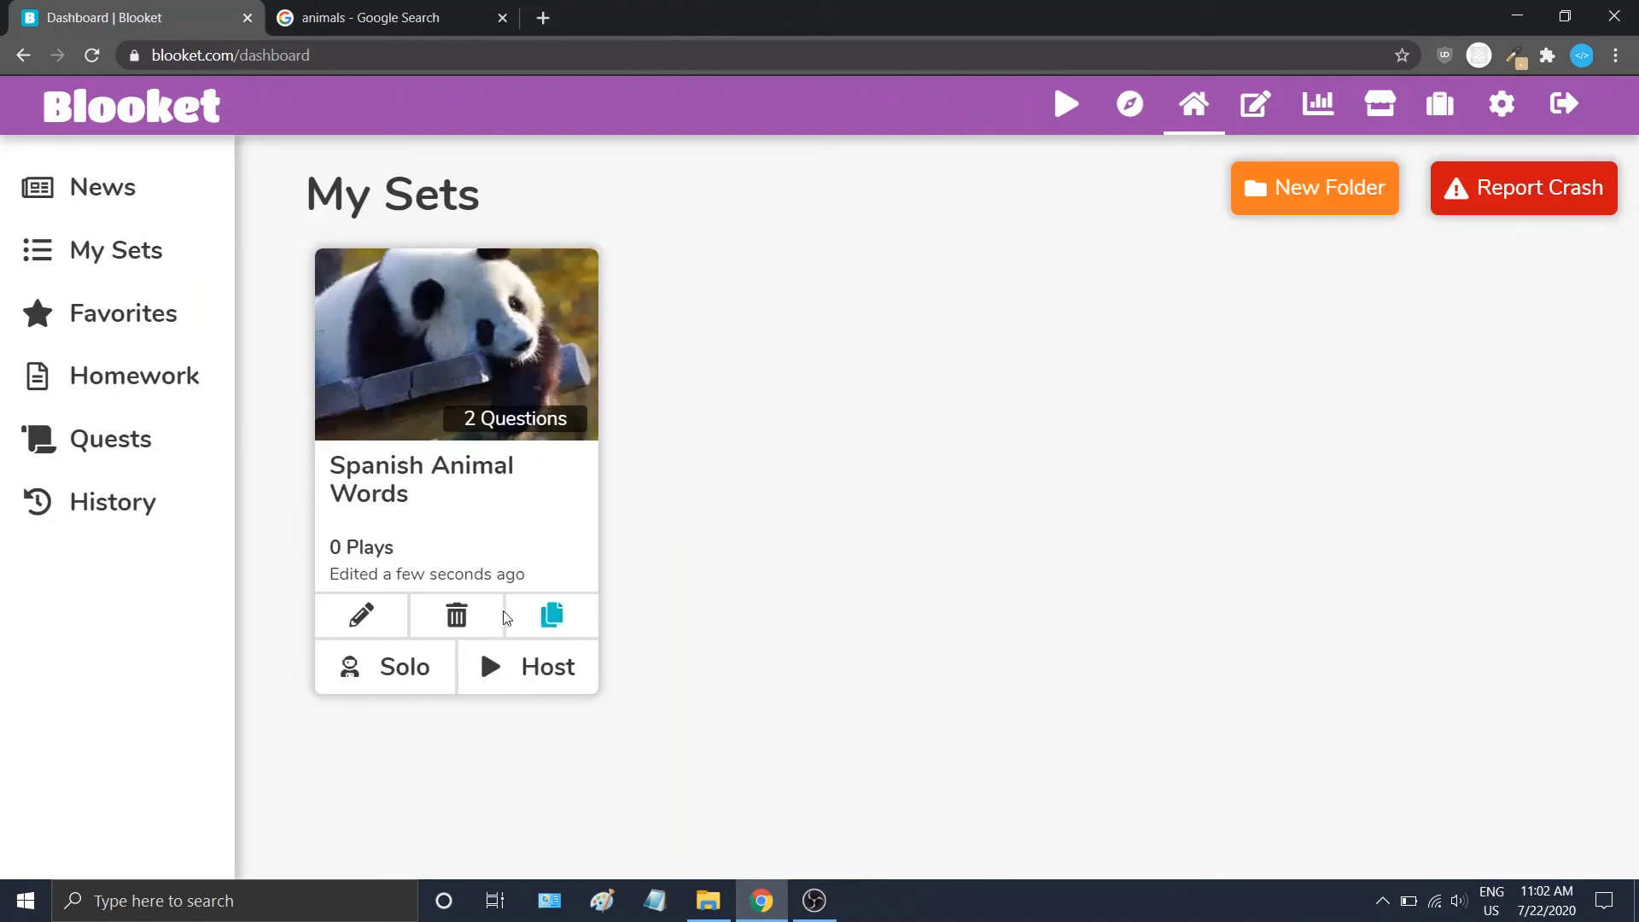